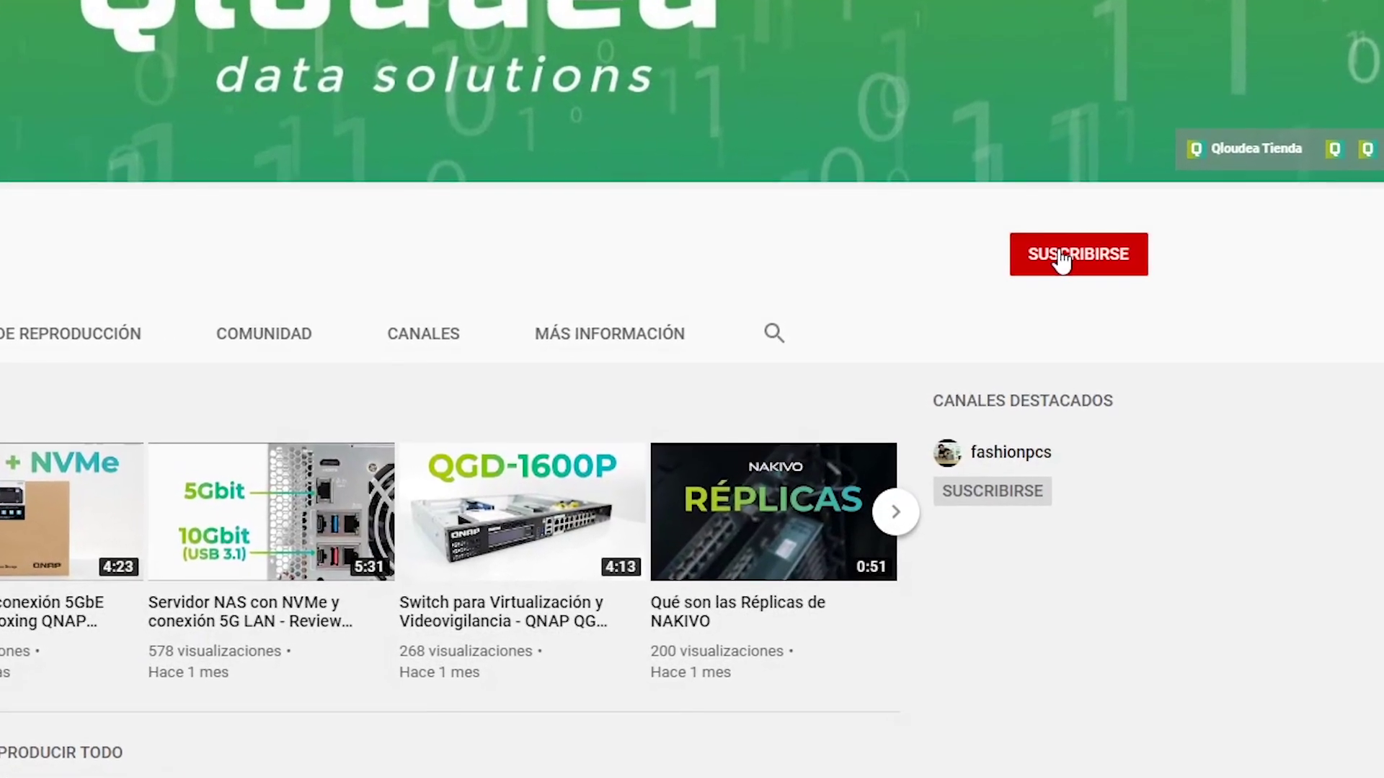
Subscribe to the Qloudea channel and turn on its notifications.
click(1061, 261)
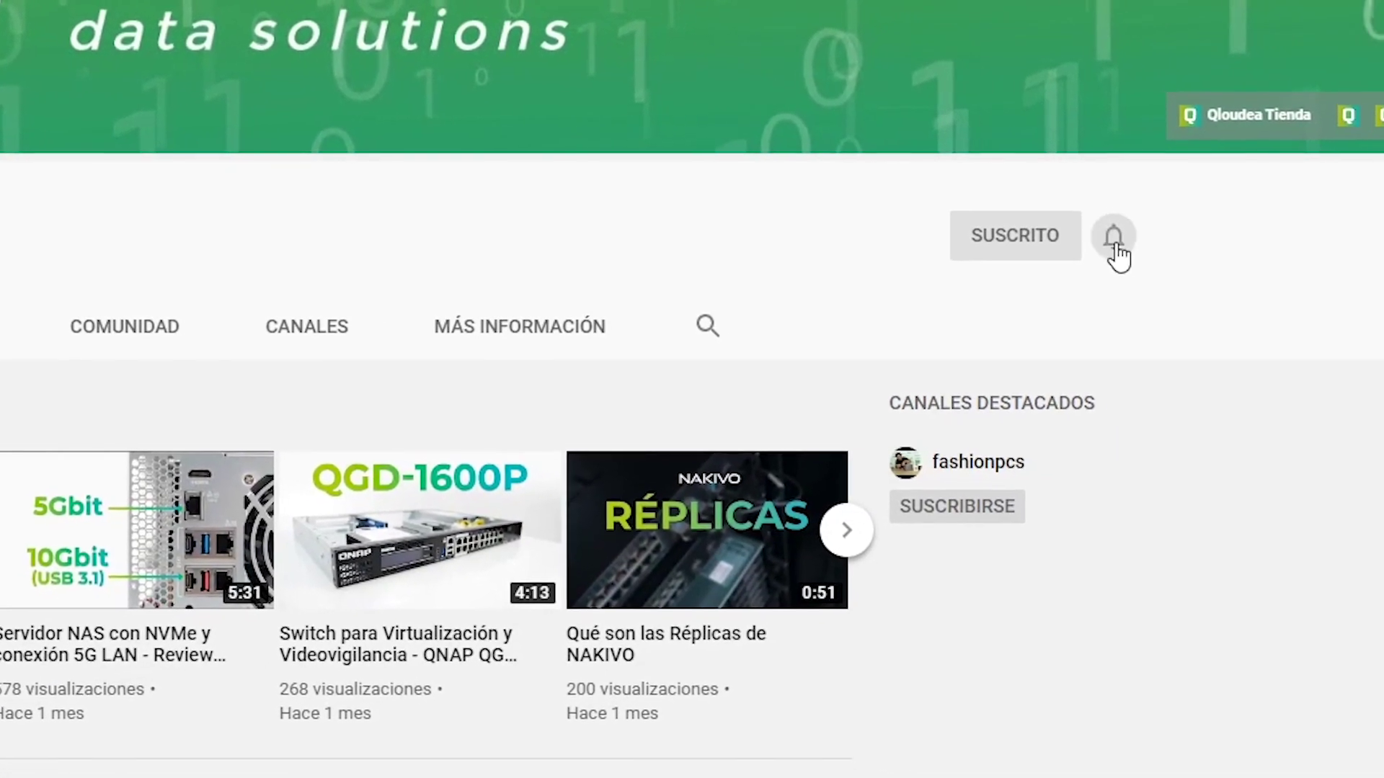
click(1115, 245)
click(1197, 303)
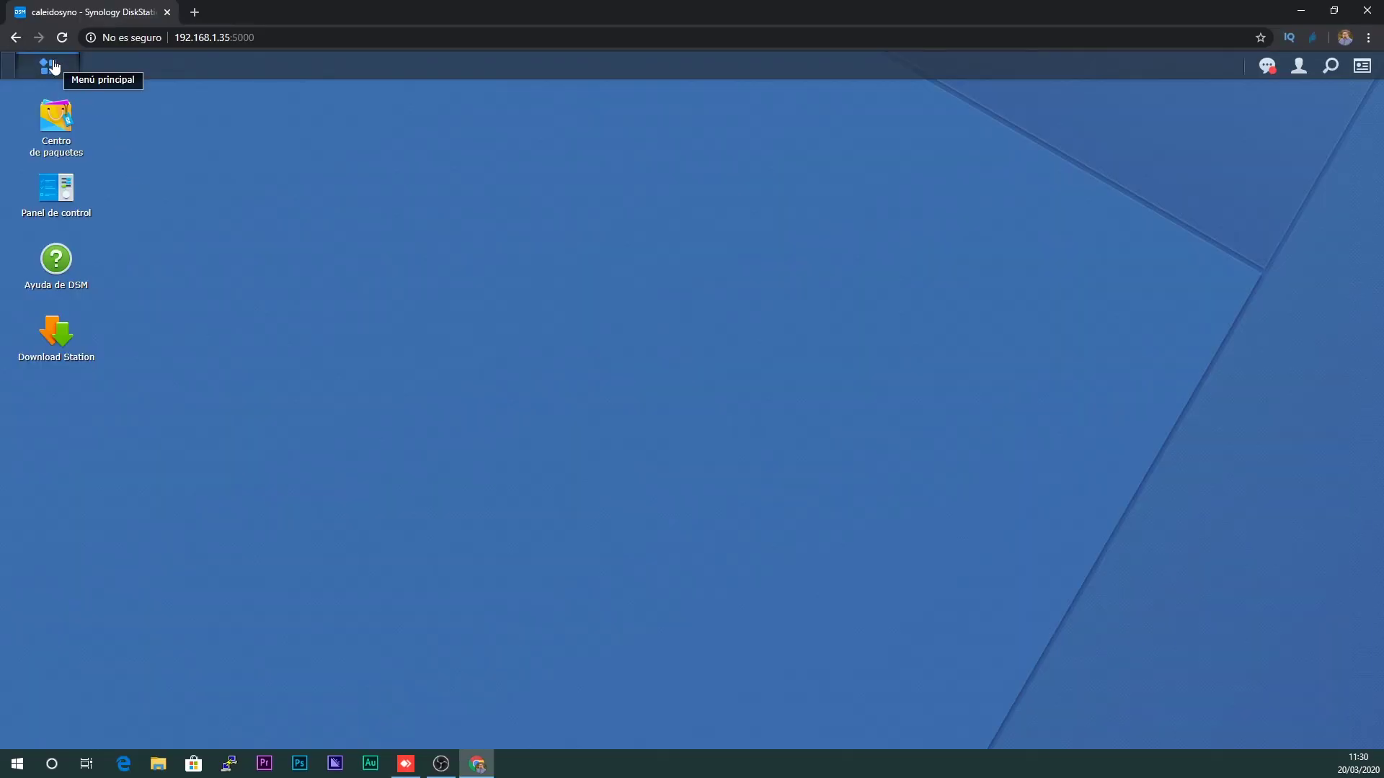
Find the VPN Server package in the Synology package centre by searching for "vpn" and install it.
click(47, 67)
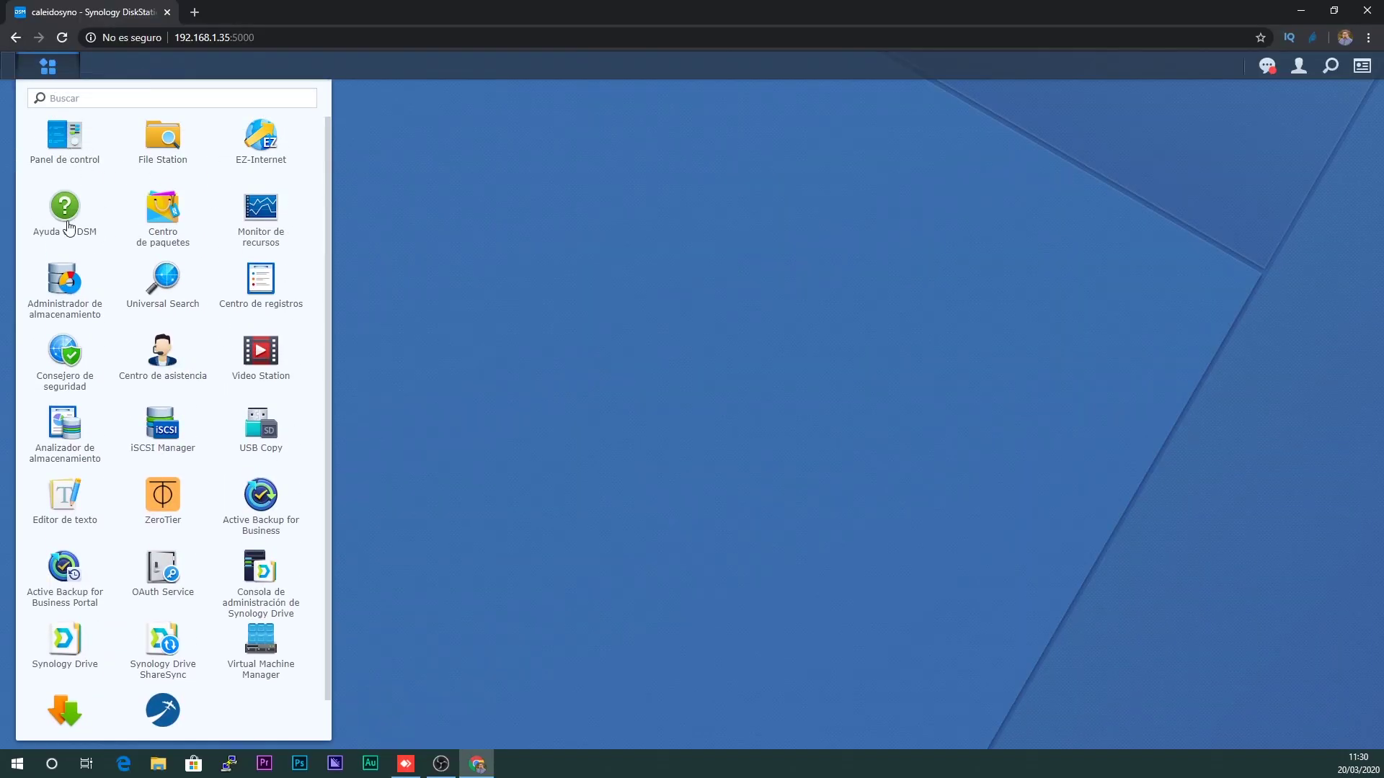
click(177, 202)
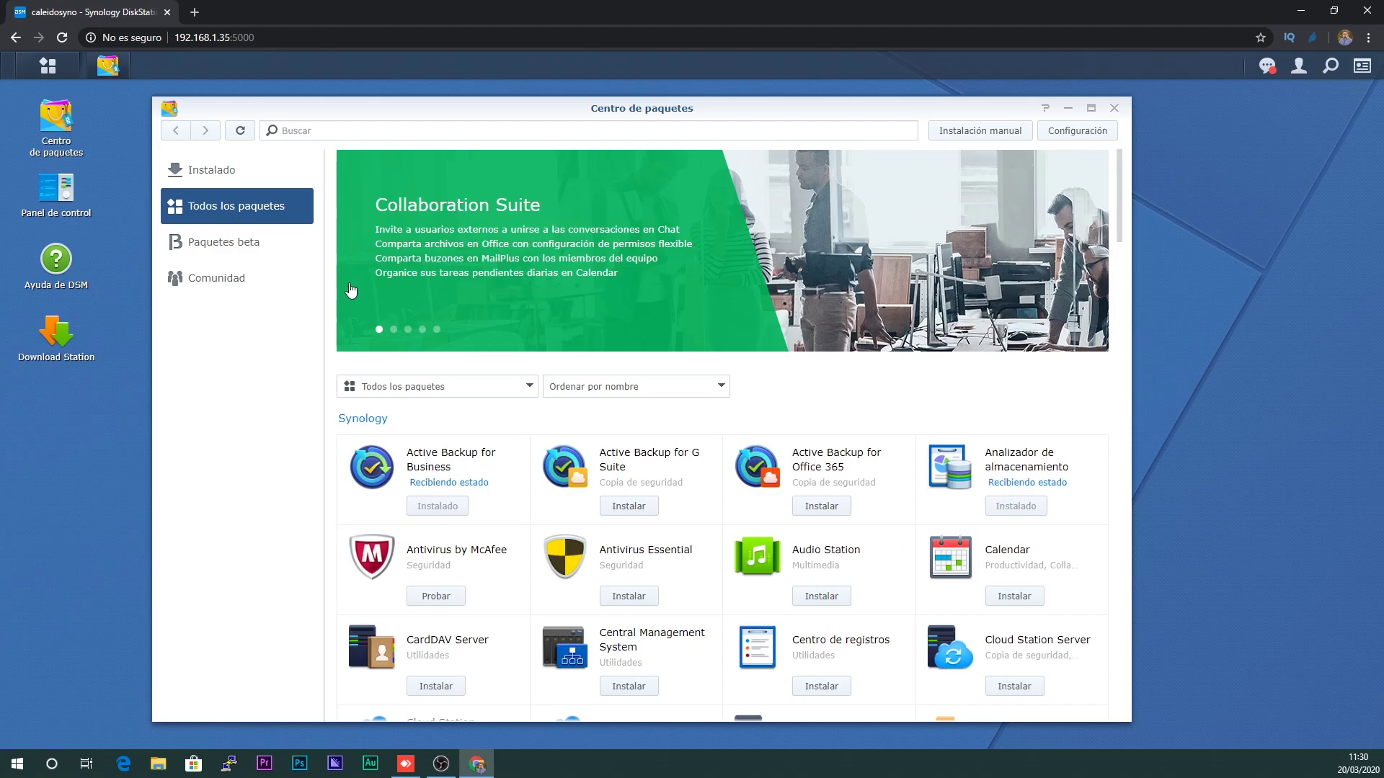
click(862, 134)
text(vpn)
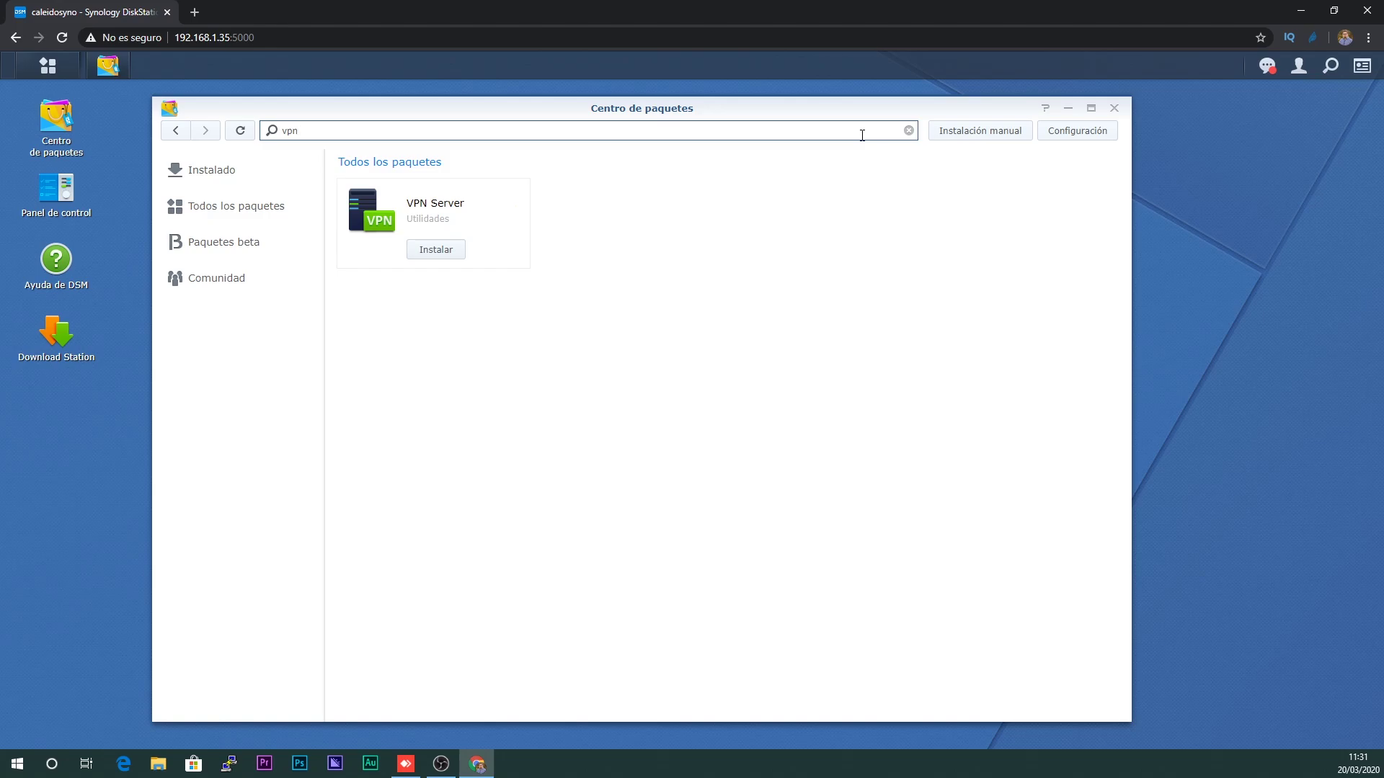
click(422, 253)
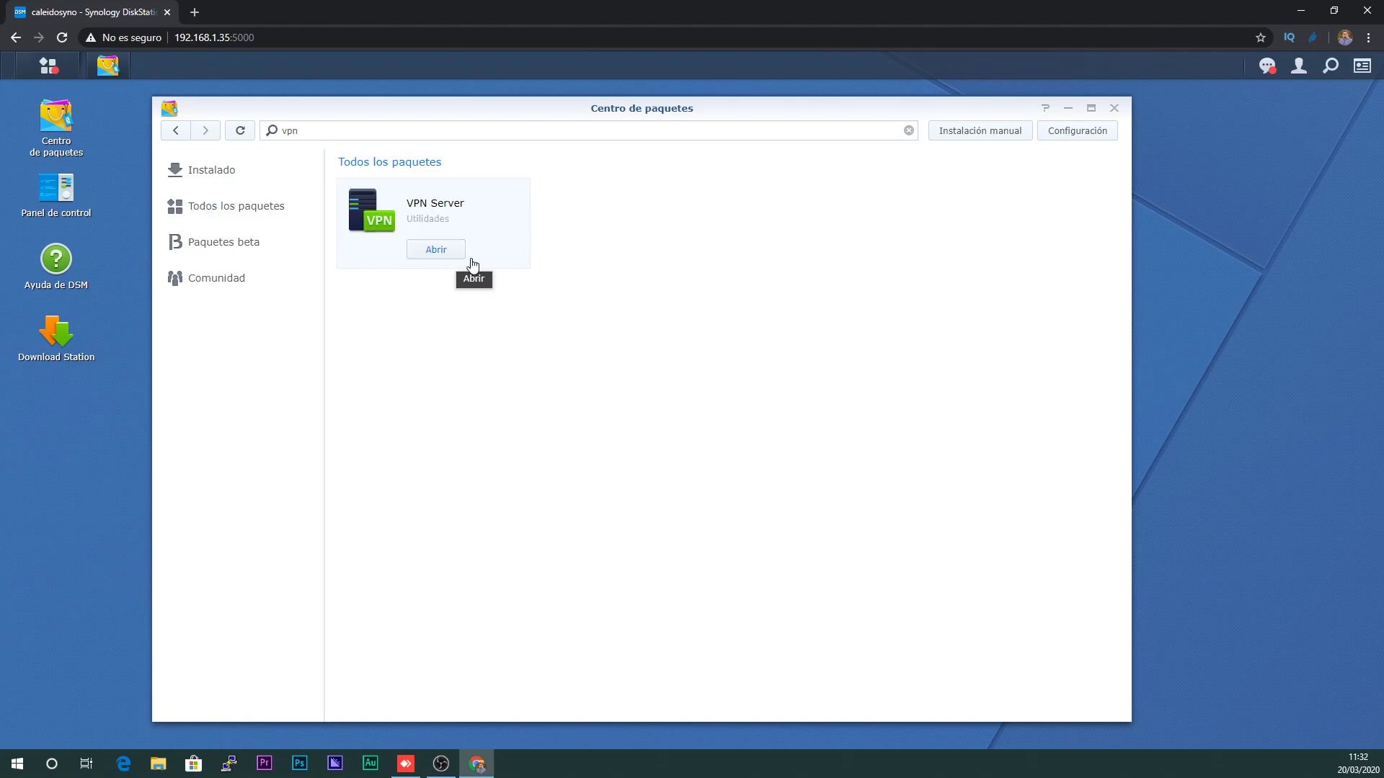
Close the package centre and place a VPN Server shortcut on the DSM desktop.
click(1114, 109)
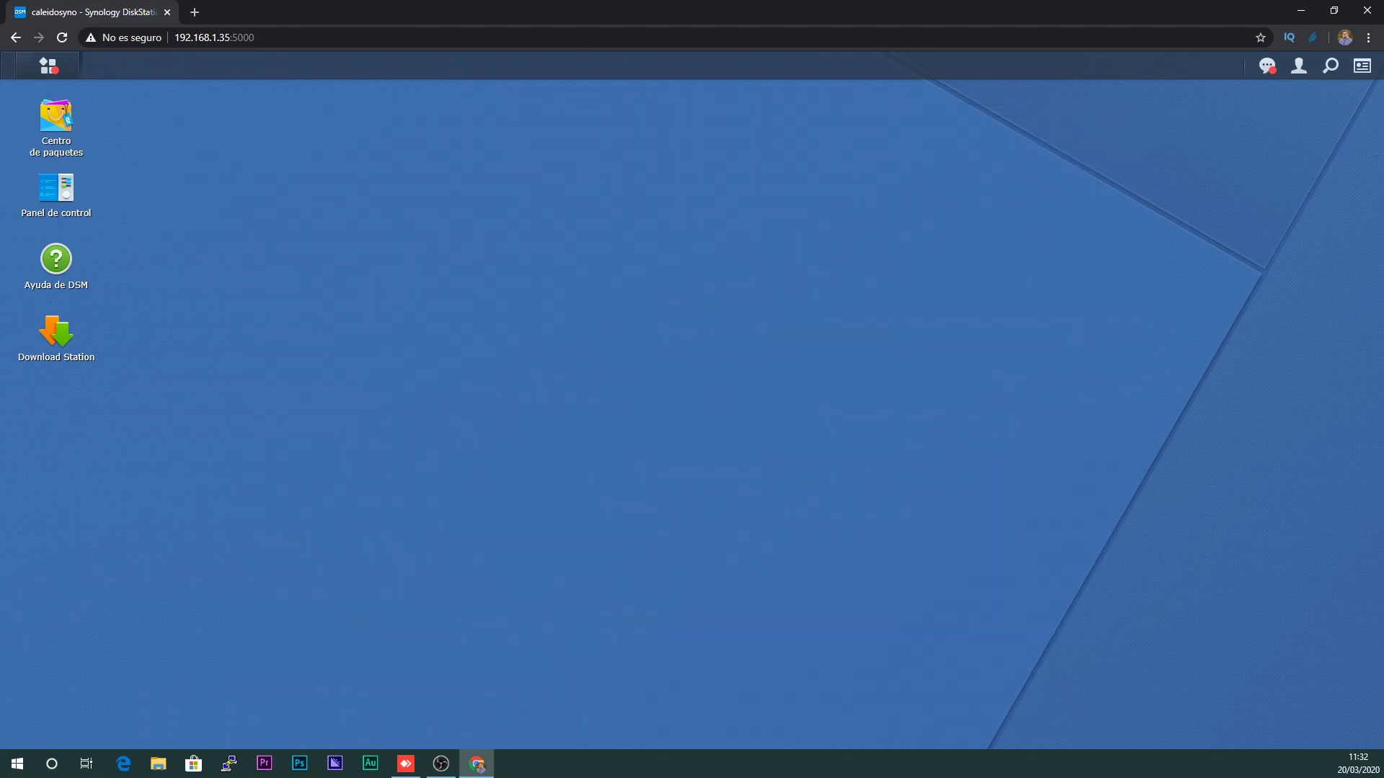
click(52, 67)
scroll(181, 541, down, 1)
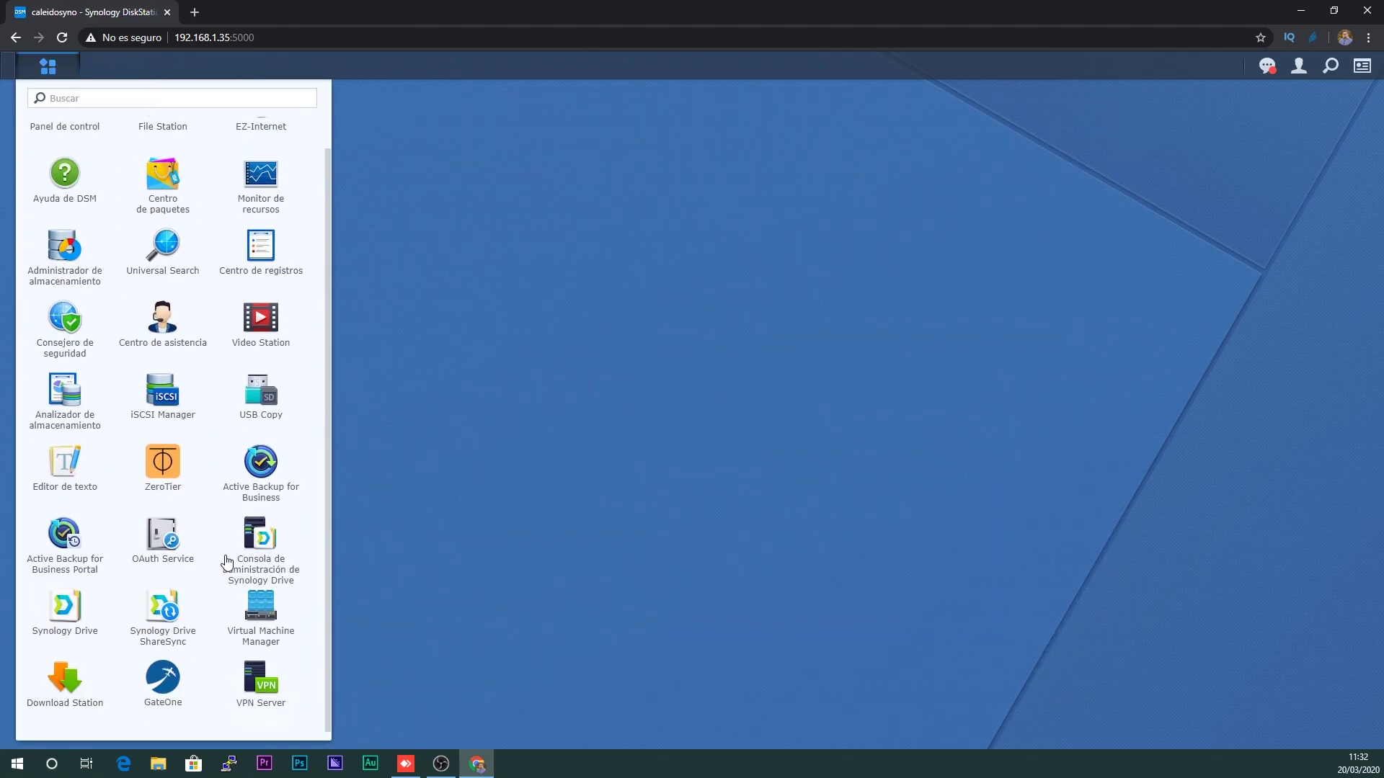
drag(263, 688, 497, 462)
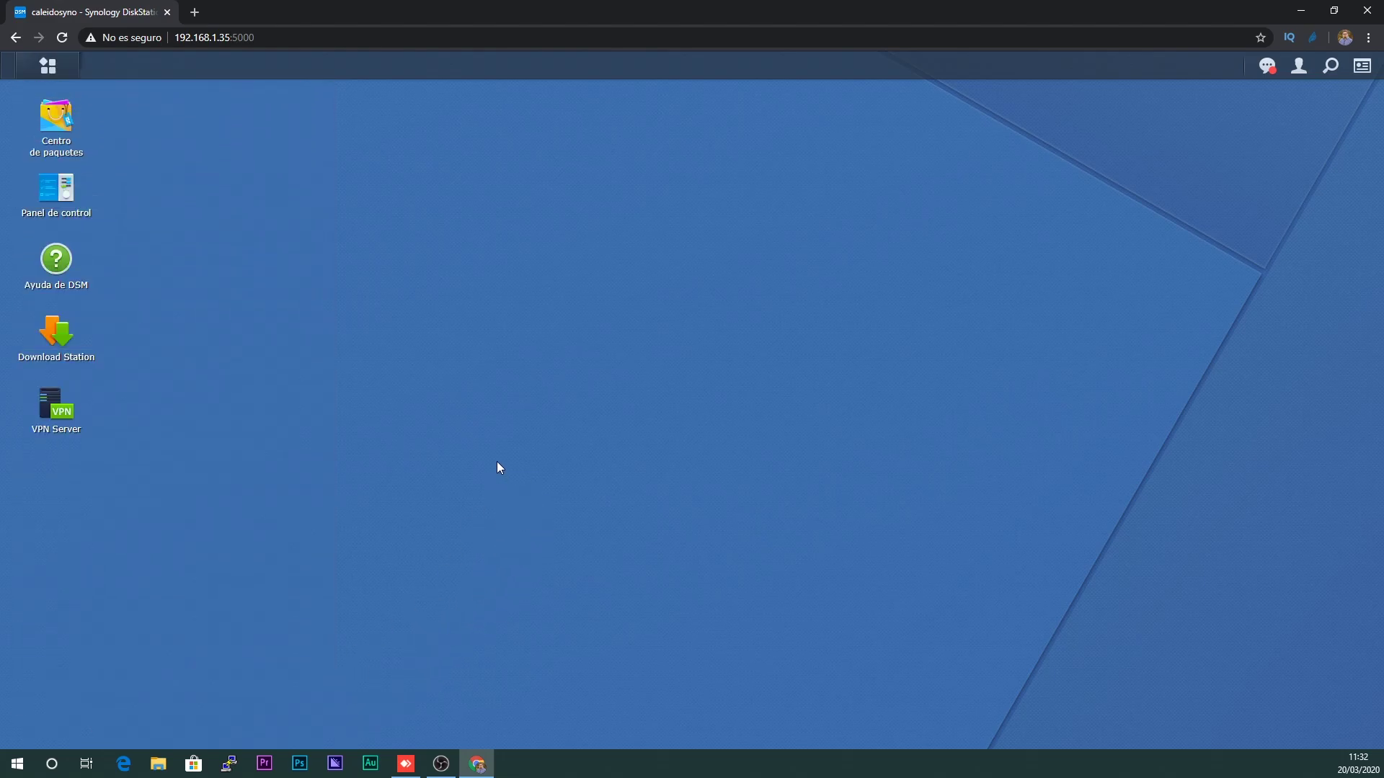
Open VPN Server and enable the OpenVPN server, leaving the maximum number of connections at 5.
click(54, 418)
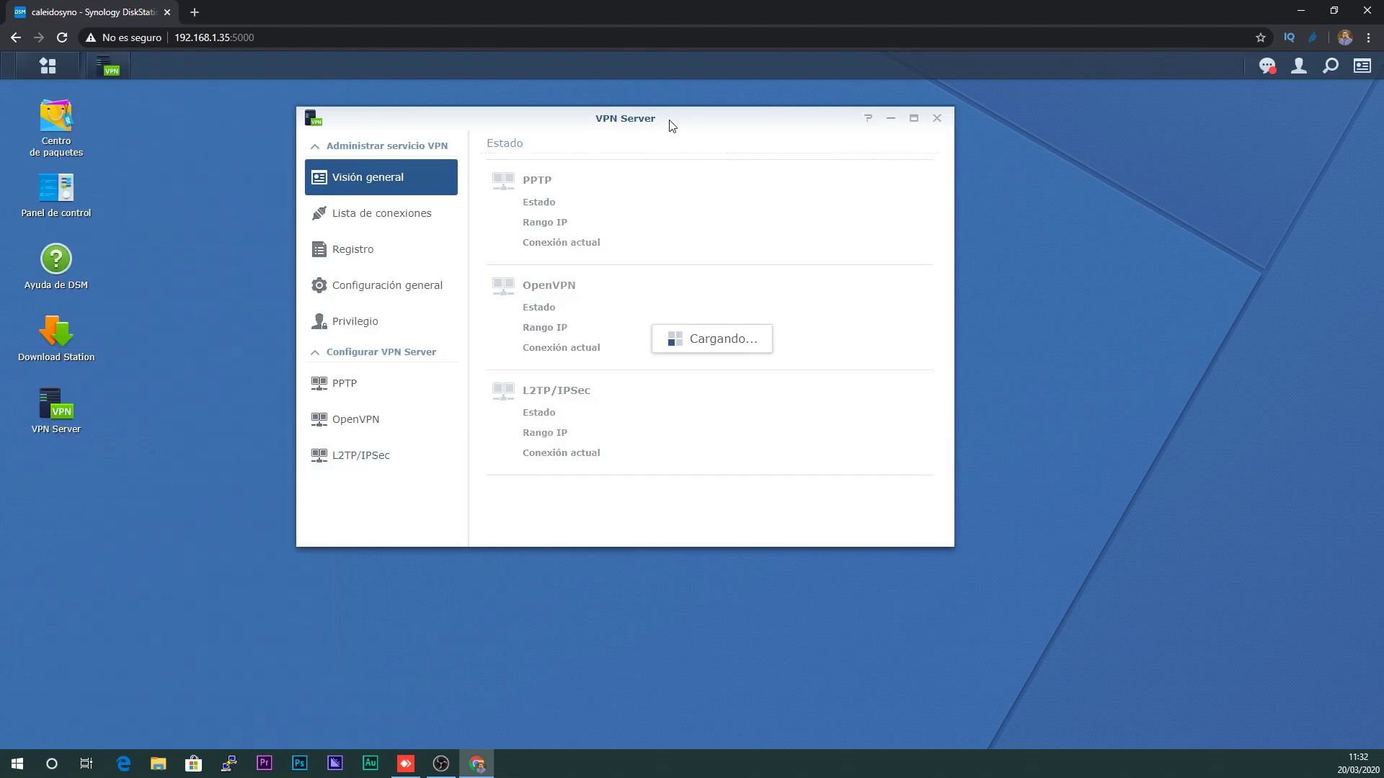
click(367, 432)
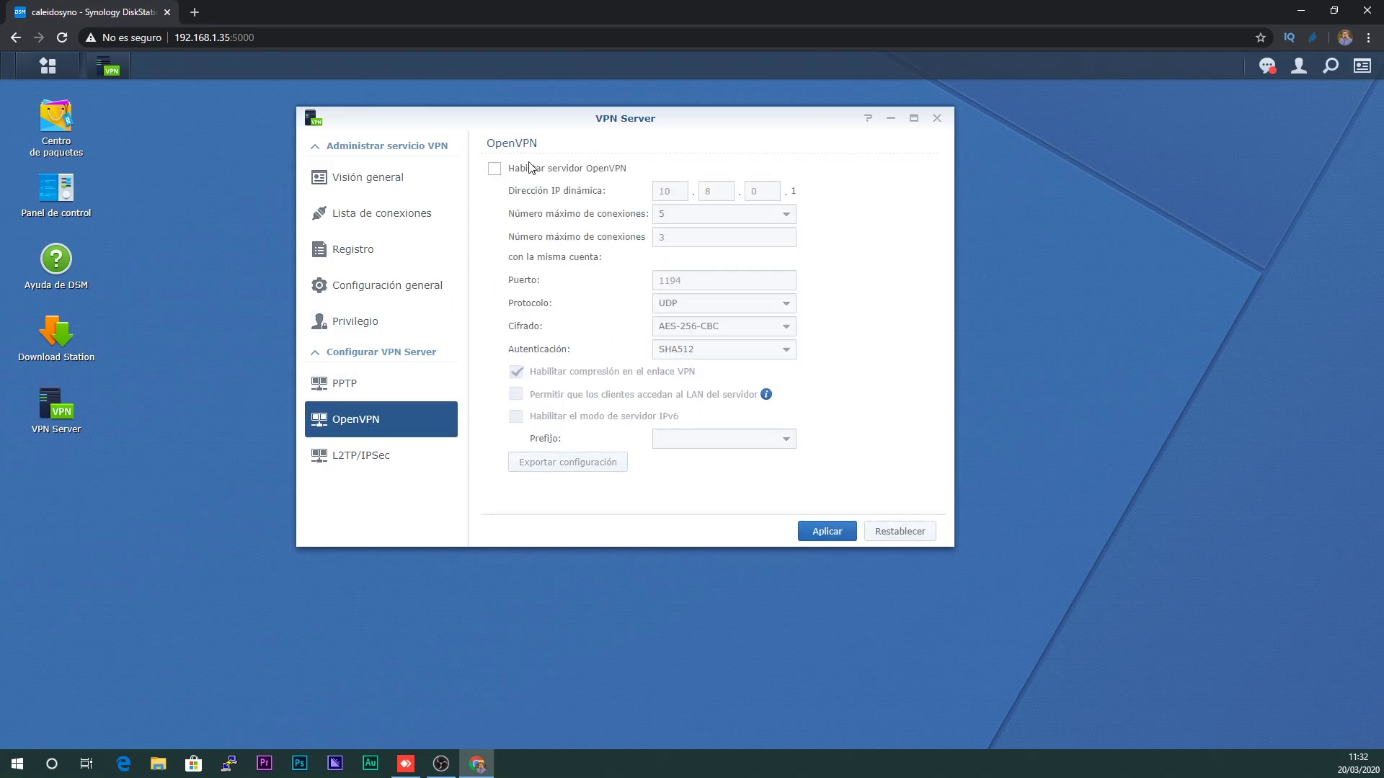
click(495, 169)
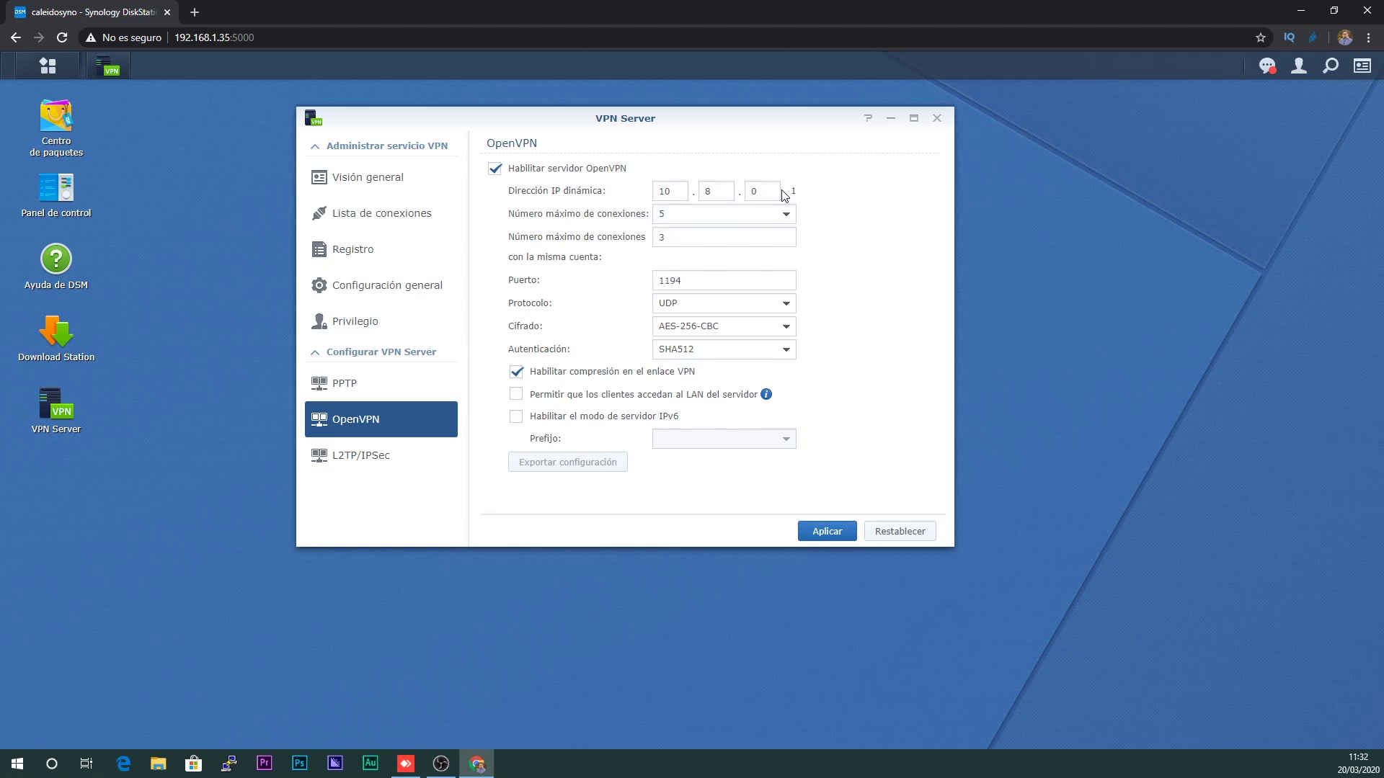
click(785, 215)
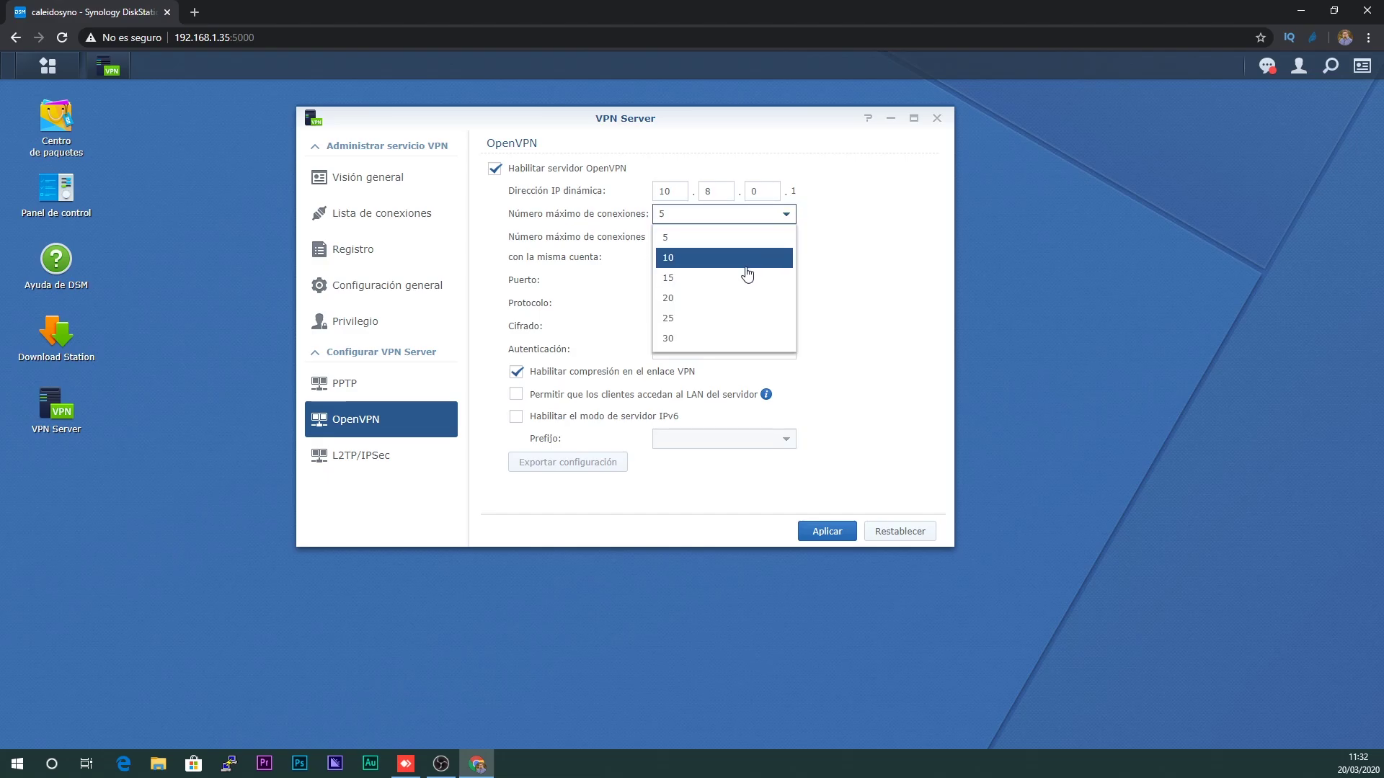
click(881, 274)
Set the maximum number of connections with the same account to 1 and the OpenVPN protocol to TCP.
click(709, 238)
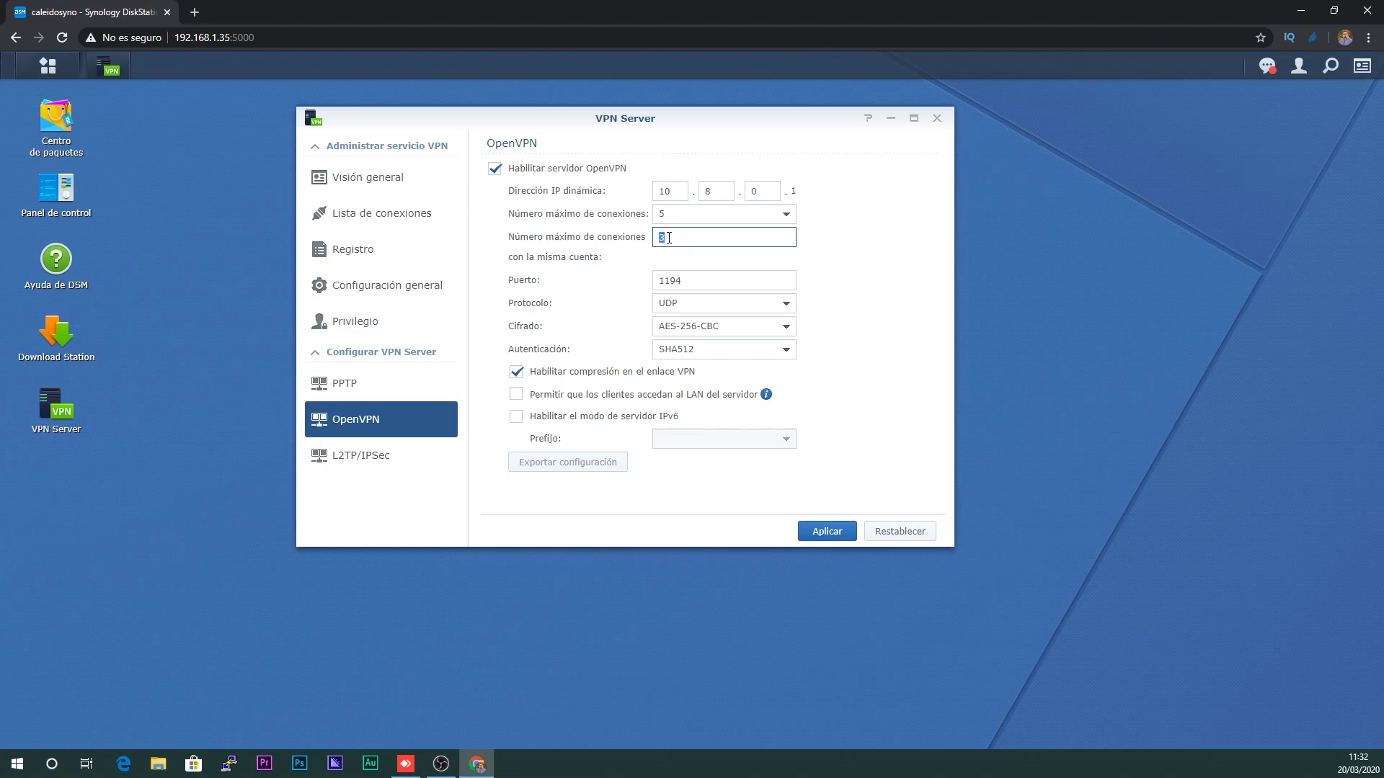
text(1)
key(Tab)
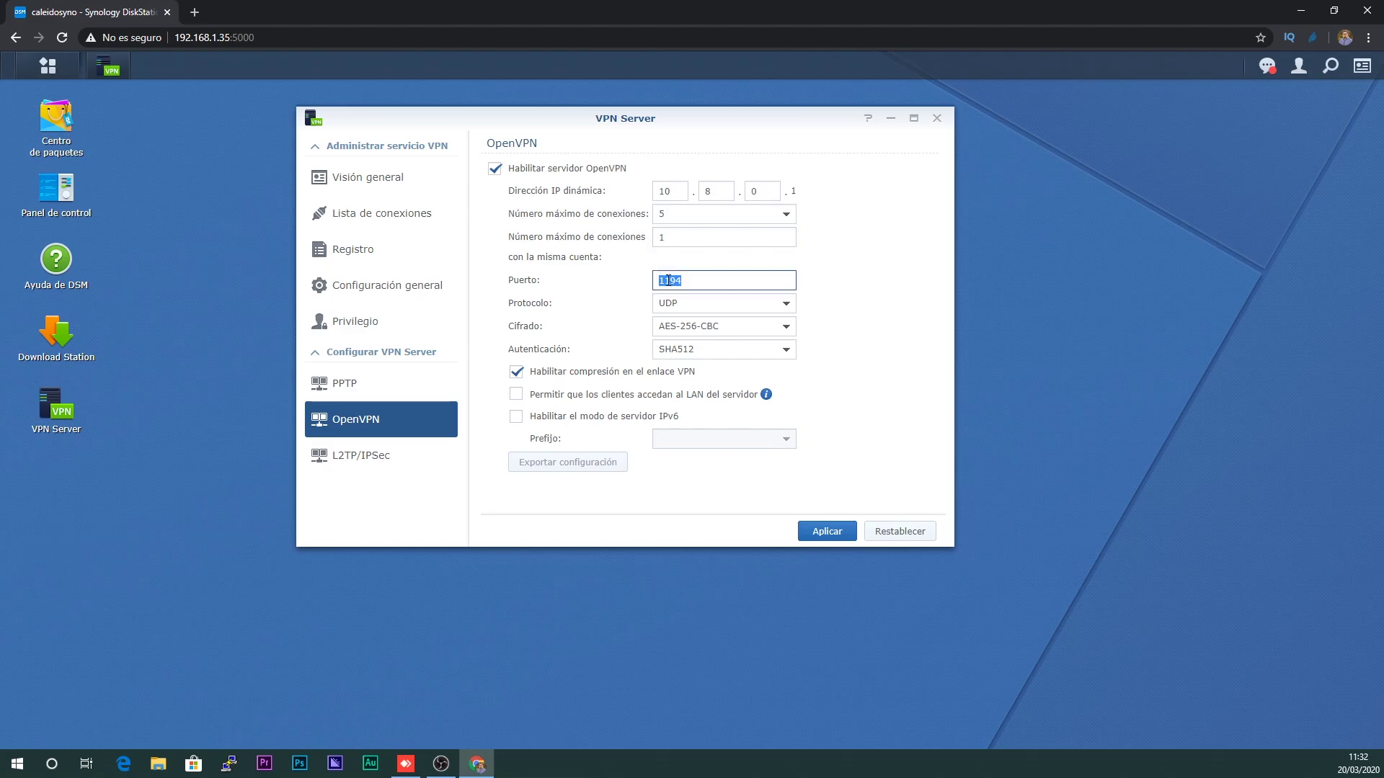
click(692, 303)
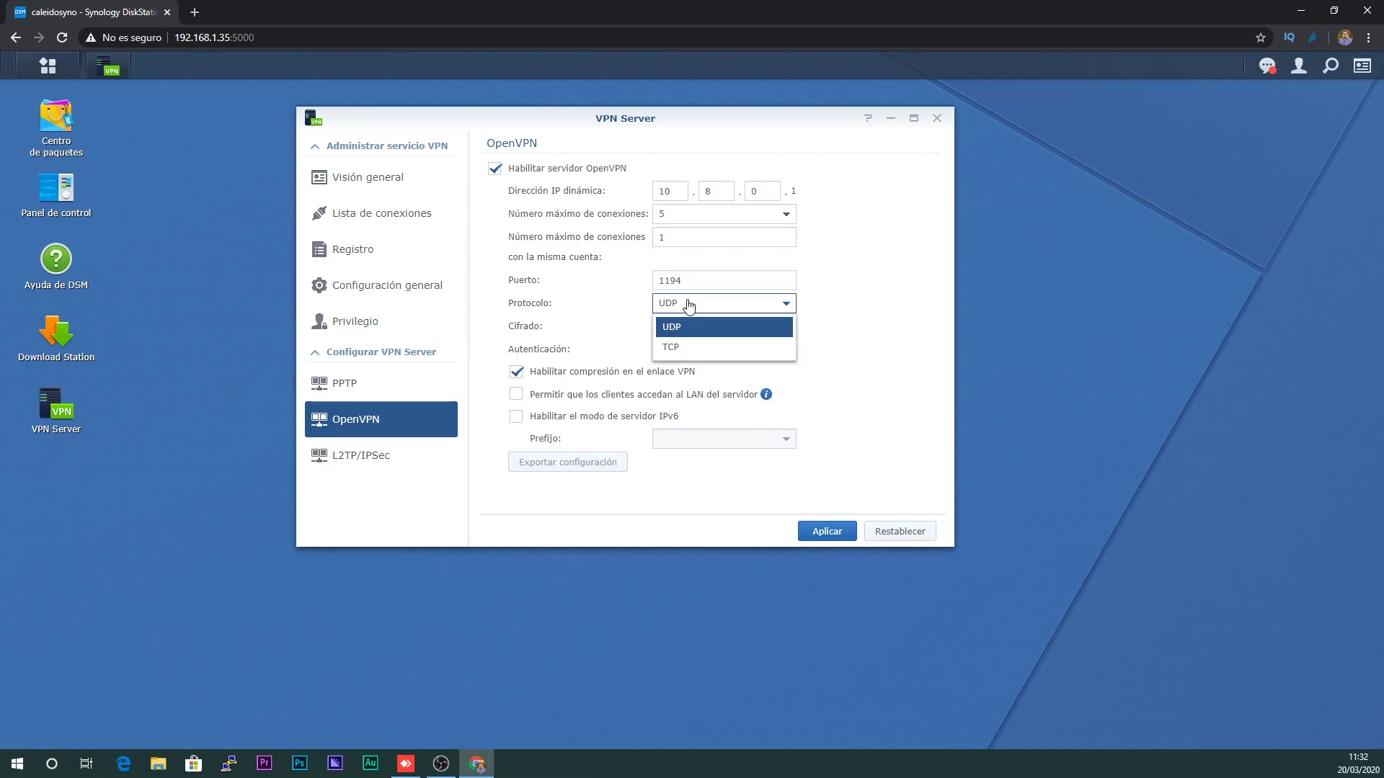
click(697, 349)
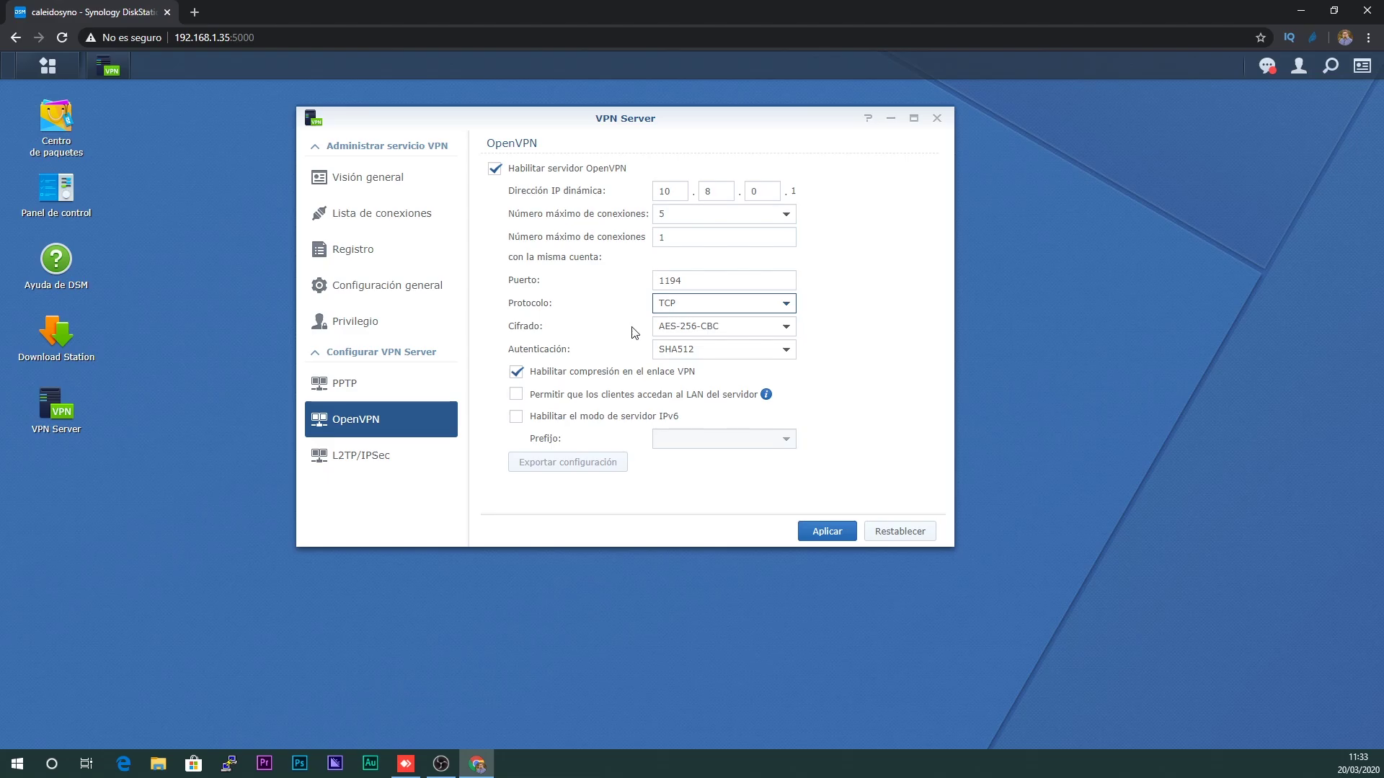
Allow clients to access the server's LAN and apply the OpenVPN configuration with AES-256-CBC encryption and SHA512 authentication.
click(719, 332)
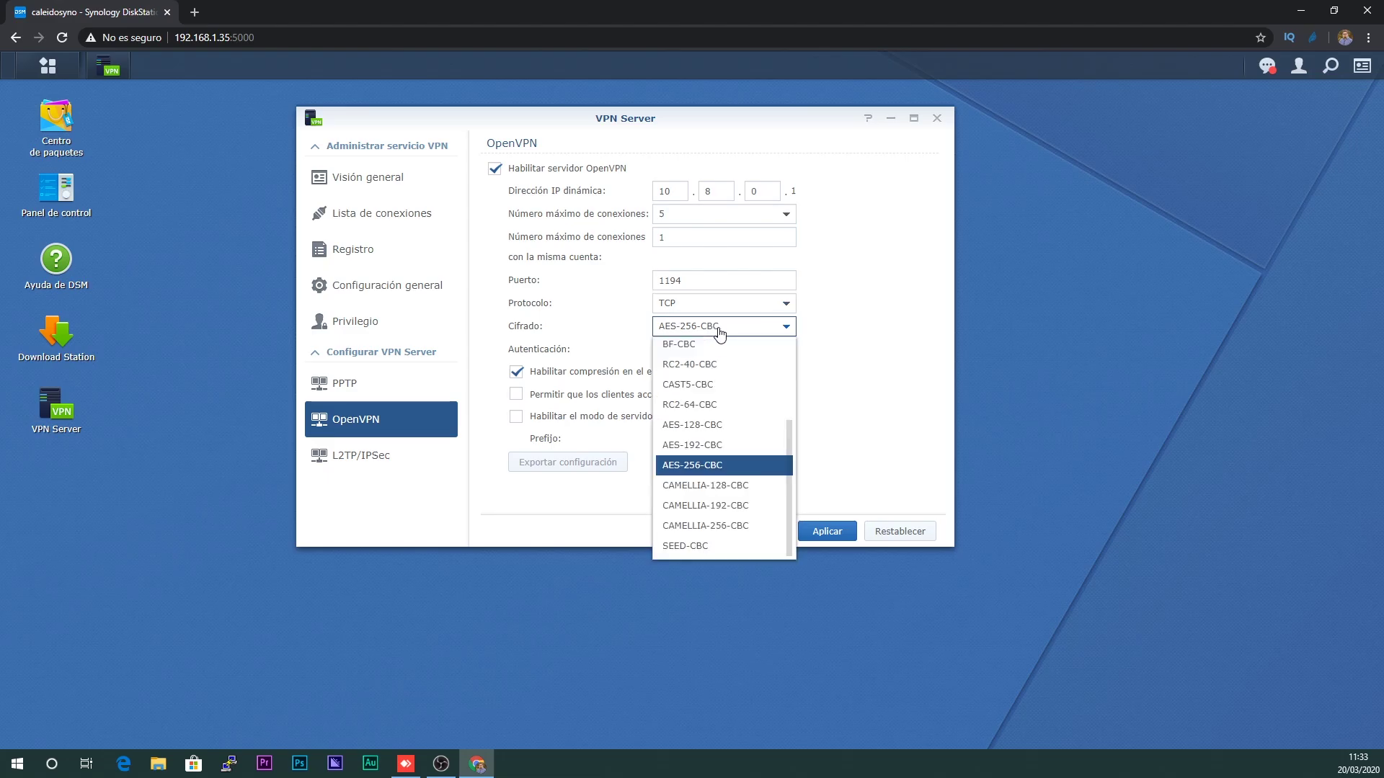
click(719, 331)
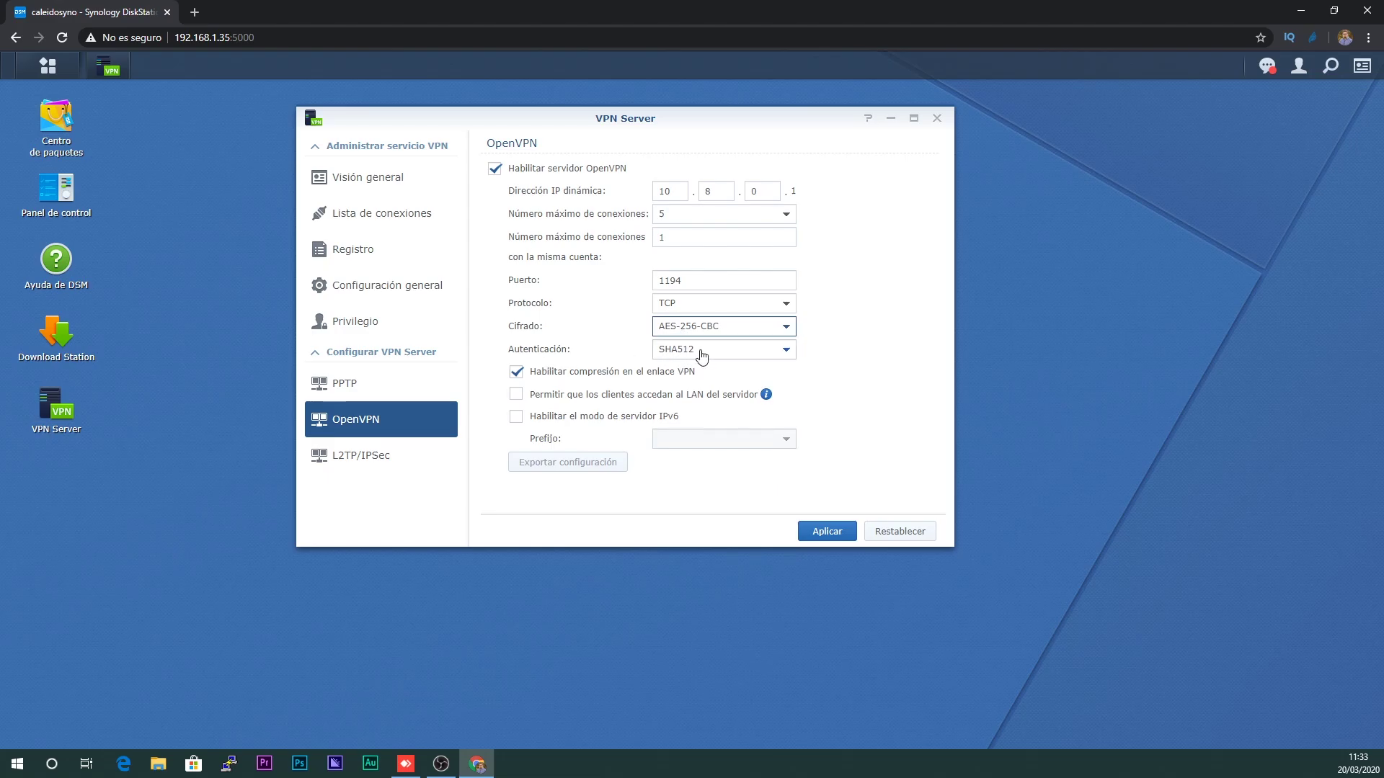
click(703, 355)
click(703, 353)
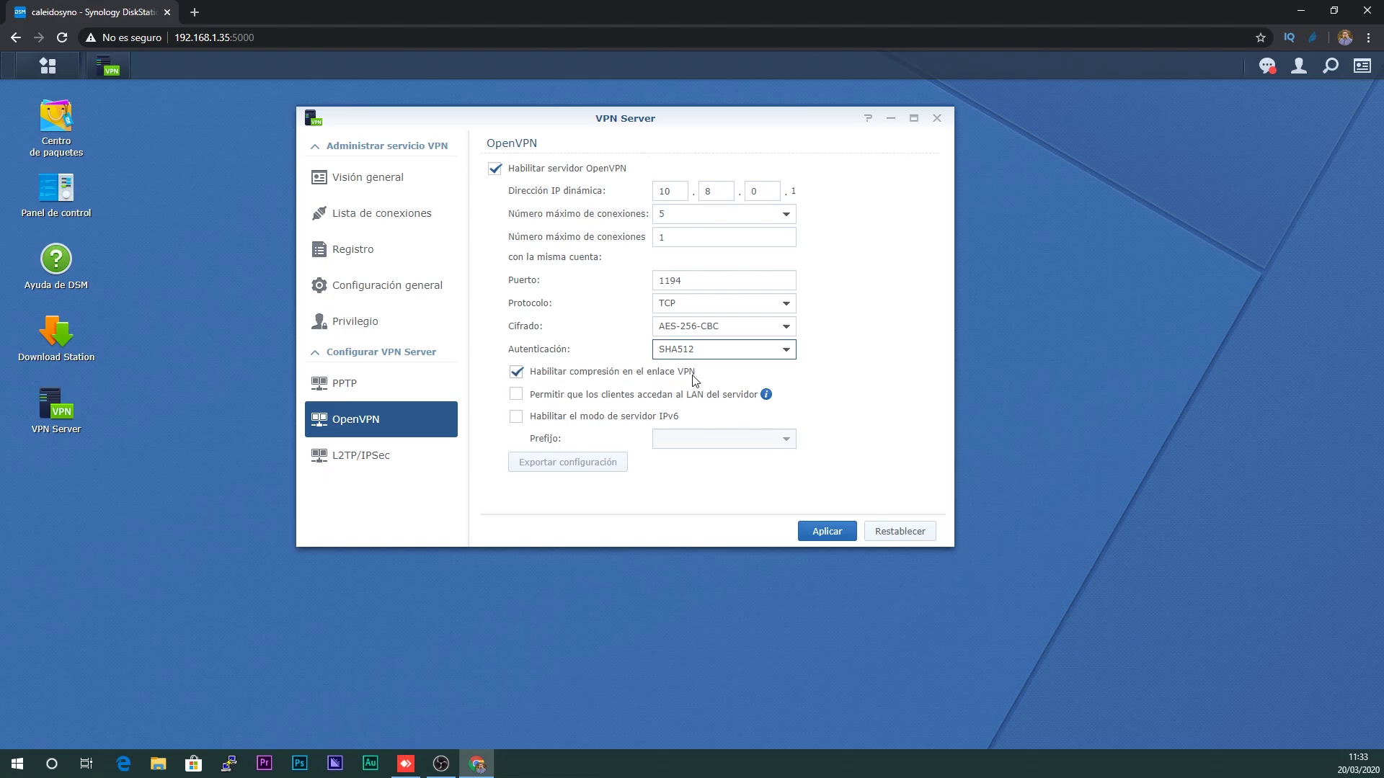
click(516, 395)
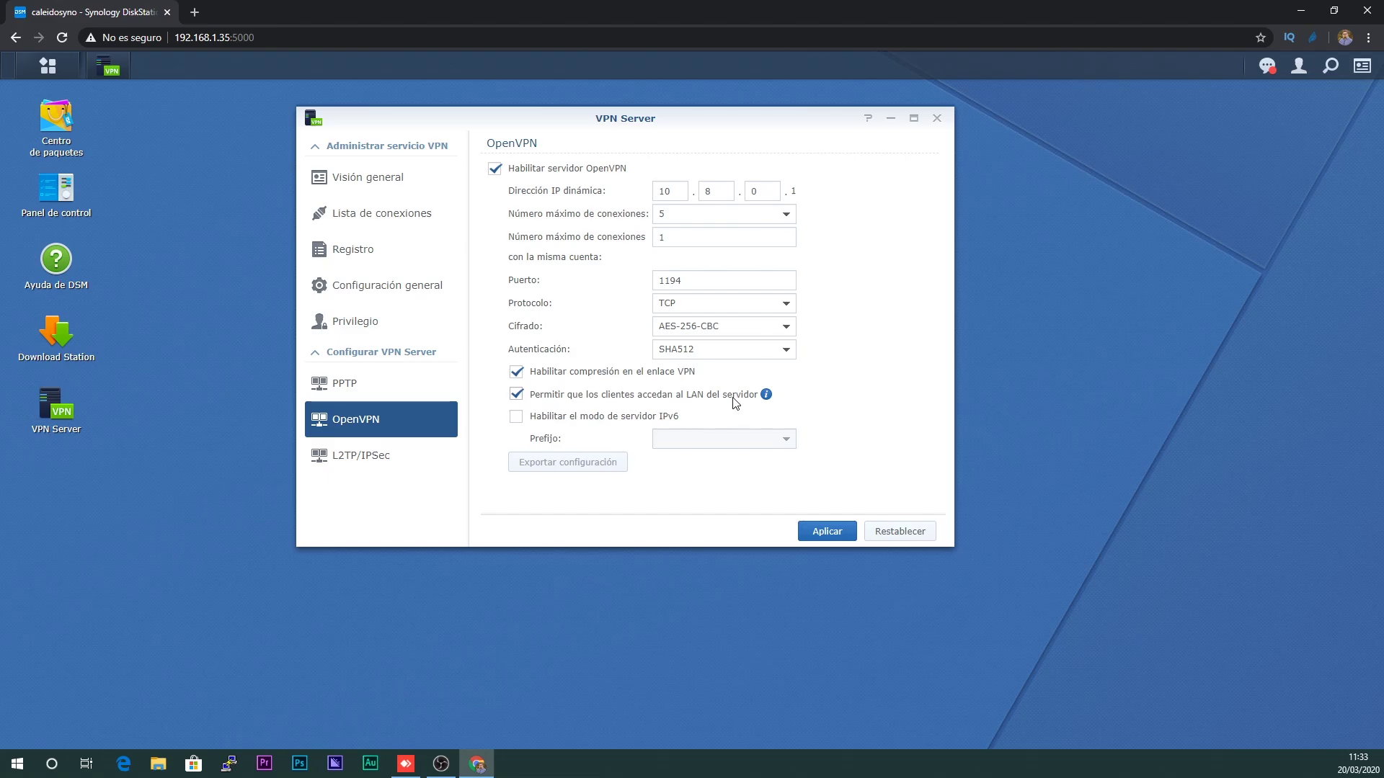
mouse_move(765, 395)
click(823, 538)
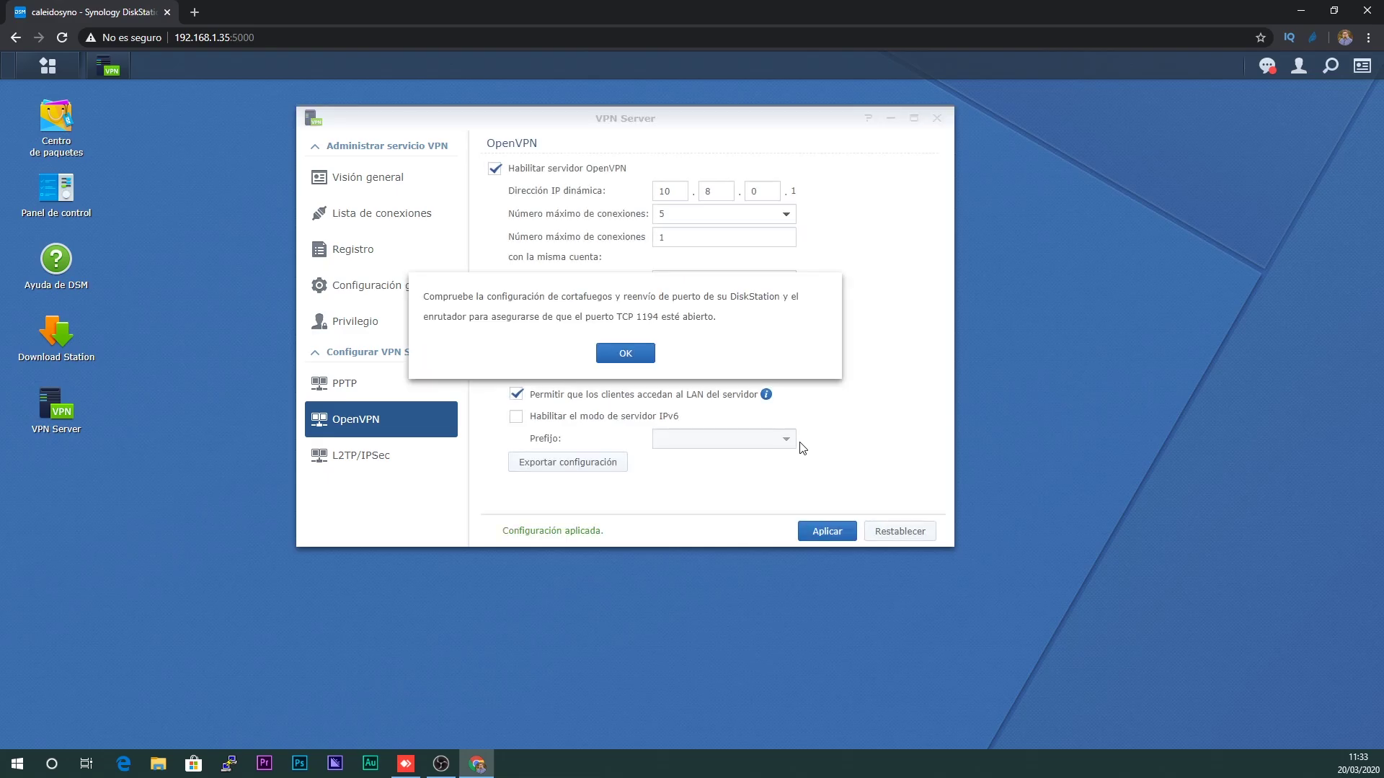
click(627, 354)
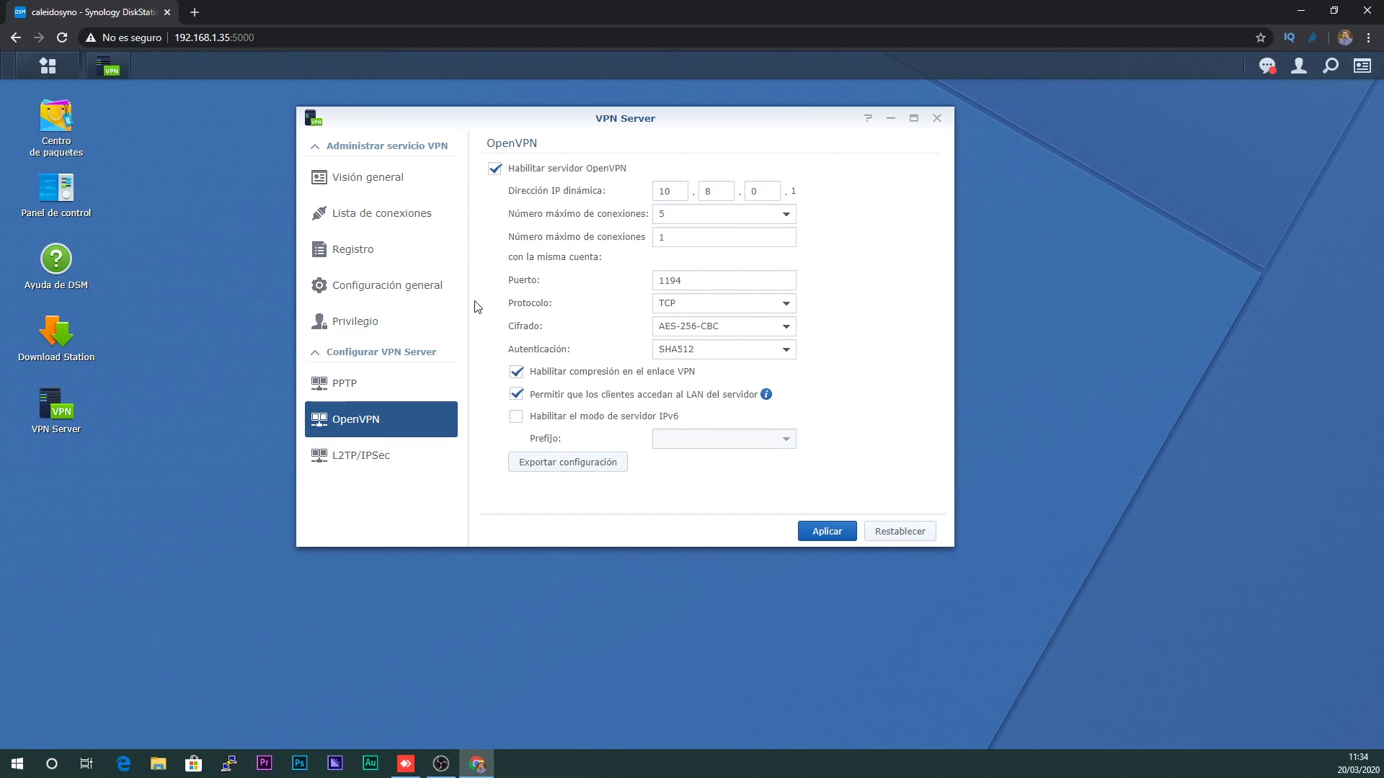
Export the OpenVPN configuration and save it to the computer's desktop (Escritorio) as openvpn.zip.
drag(230, 37, 166, 45)
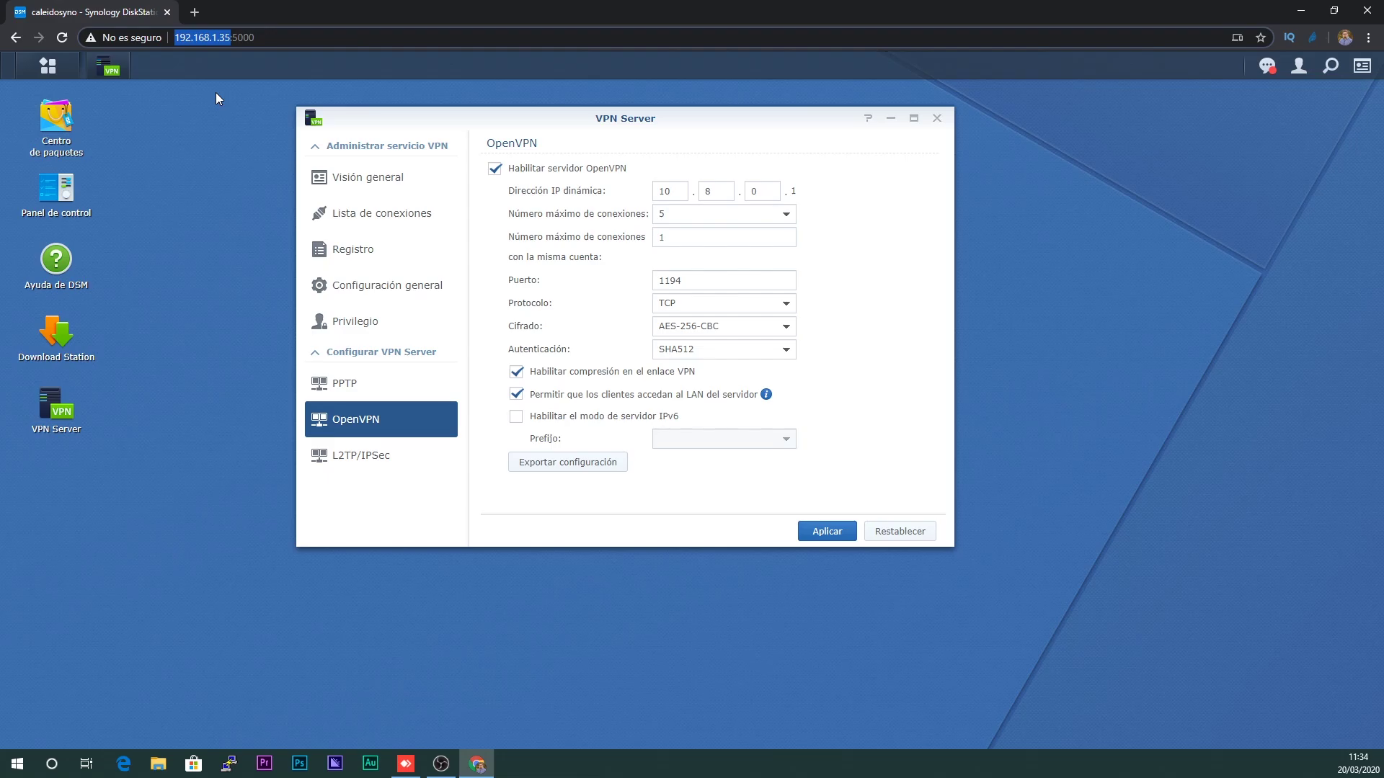
double_click(713, 281)
click(571, 465)
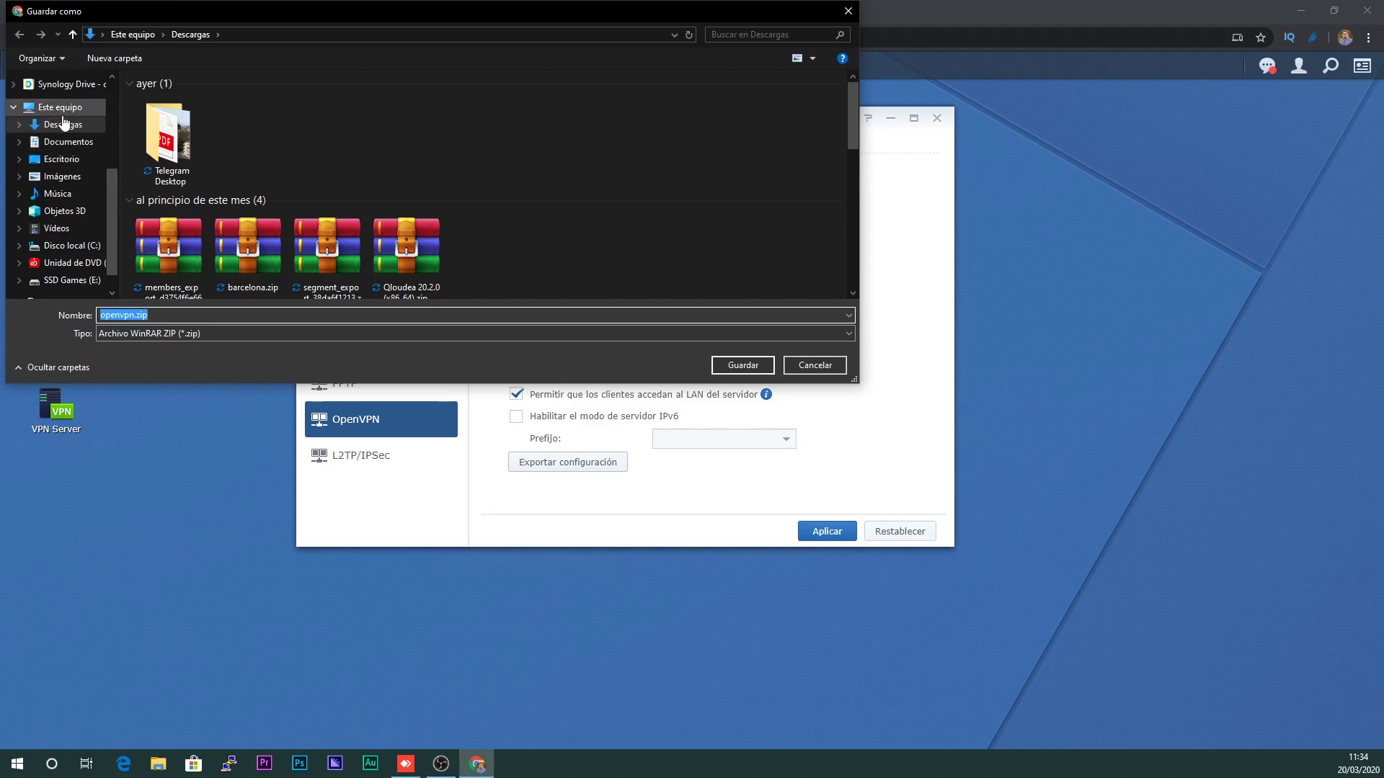
scroll(66, 155, up, 4)
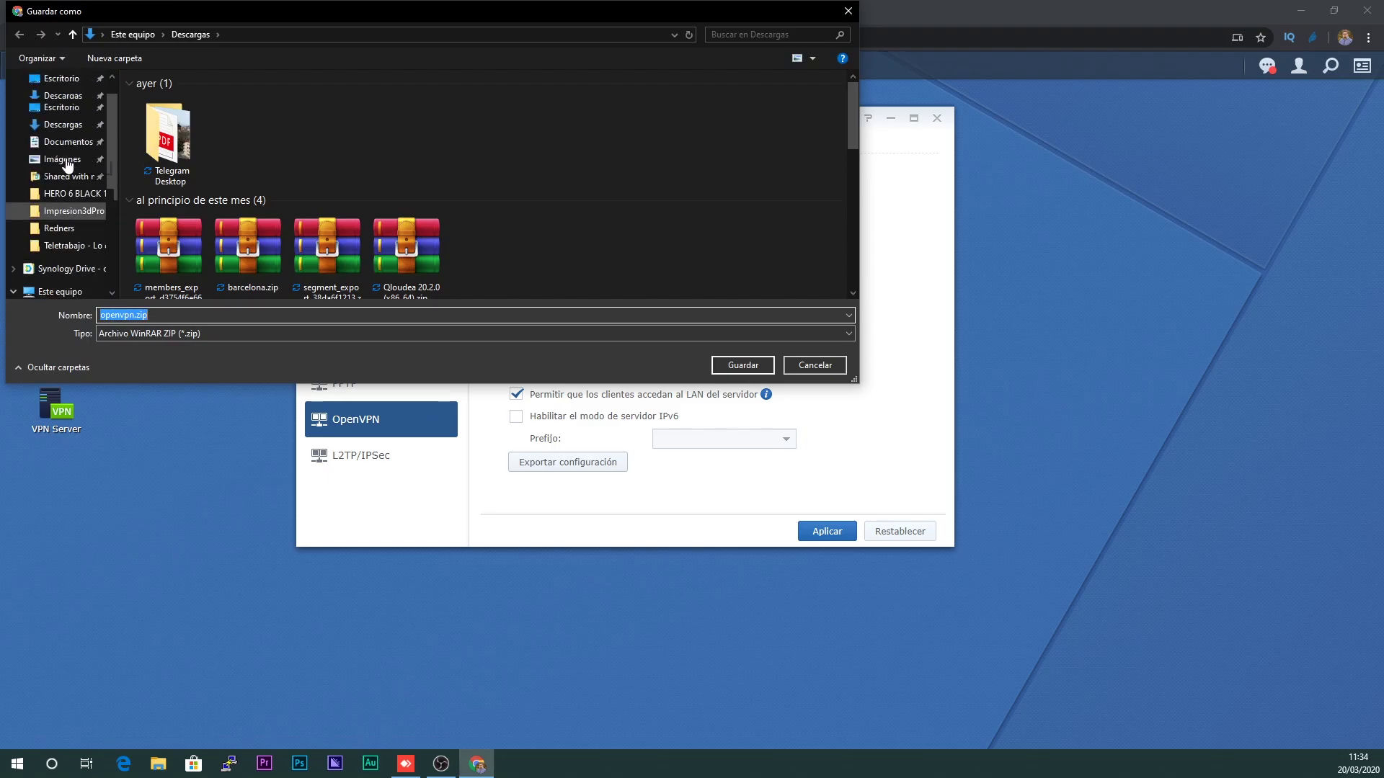
click(63, 108)
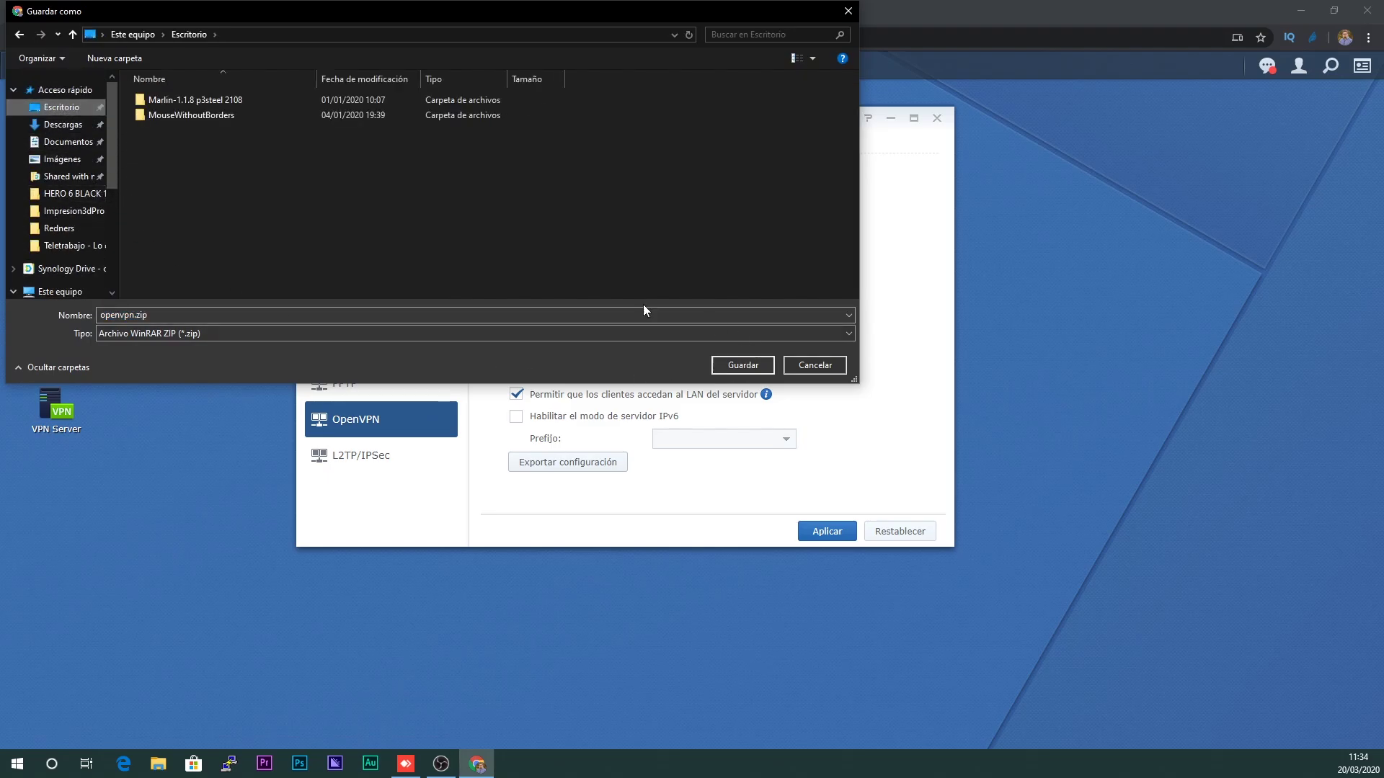
click(717, 362)
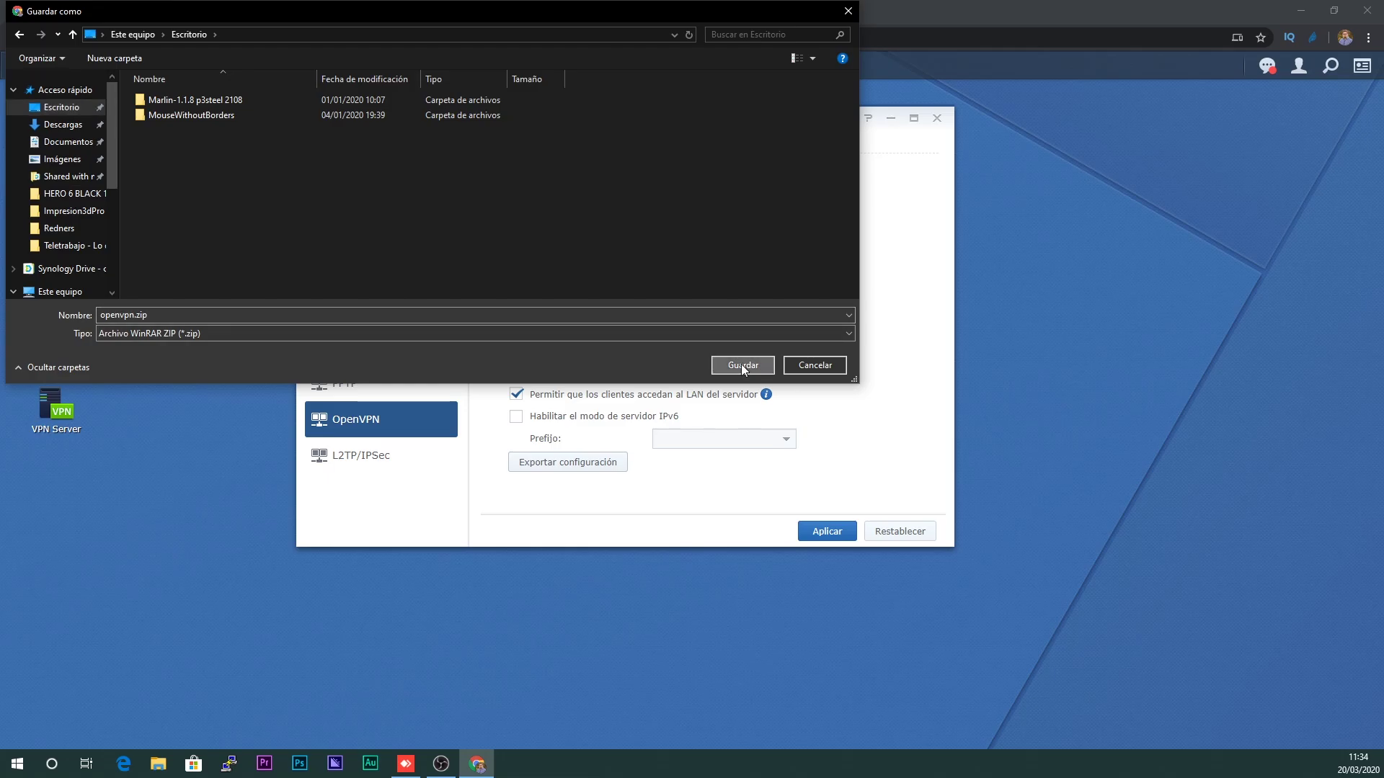
Switch to the Windows desktop and extract the contents of openvpn.zip directly there.
click(1301, 11)
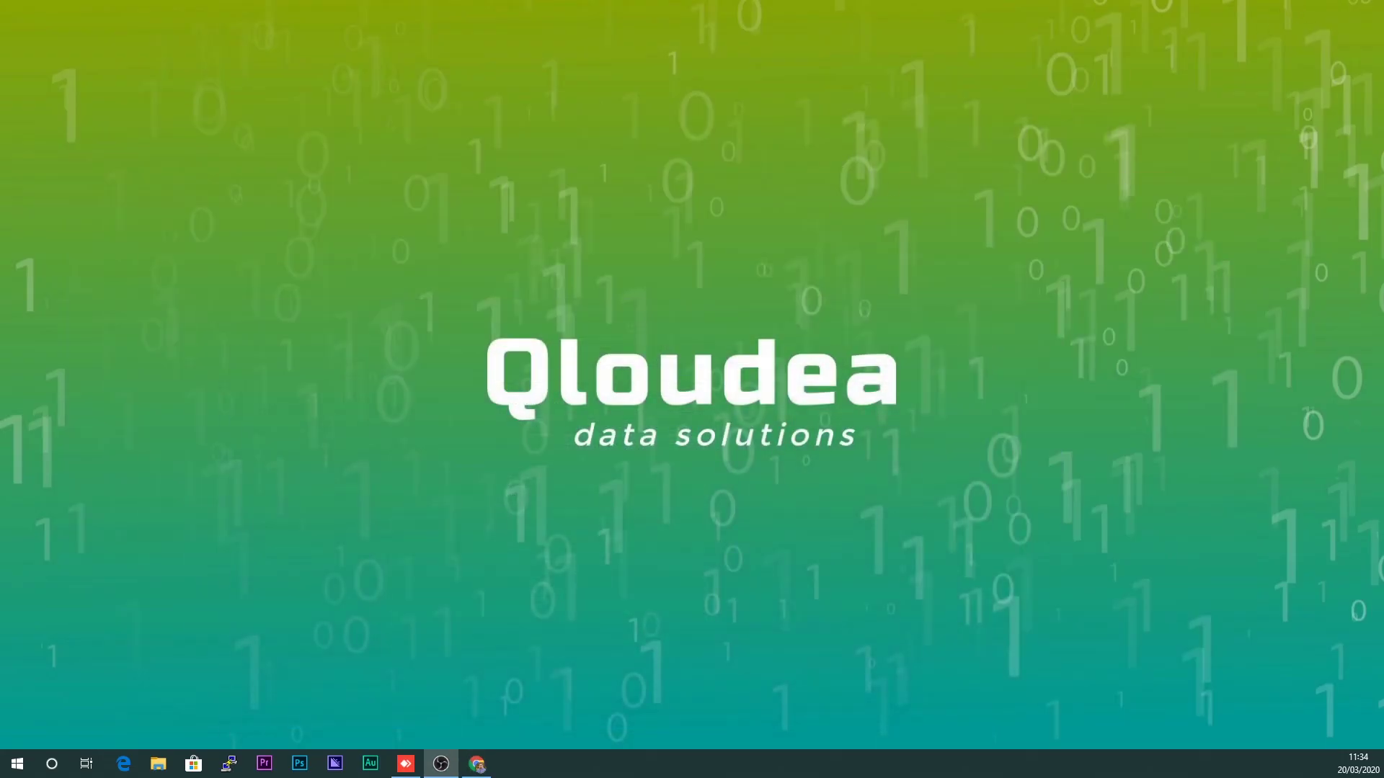
drag(444, 169, 434, 137)
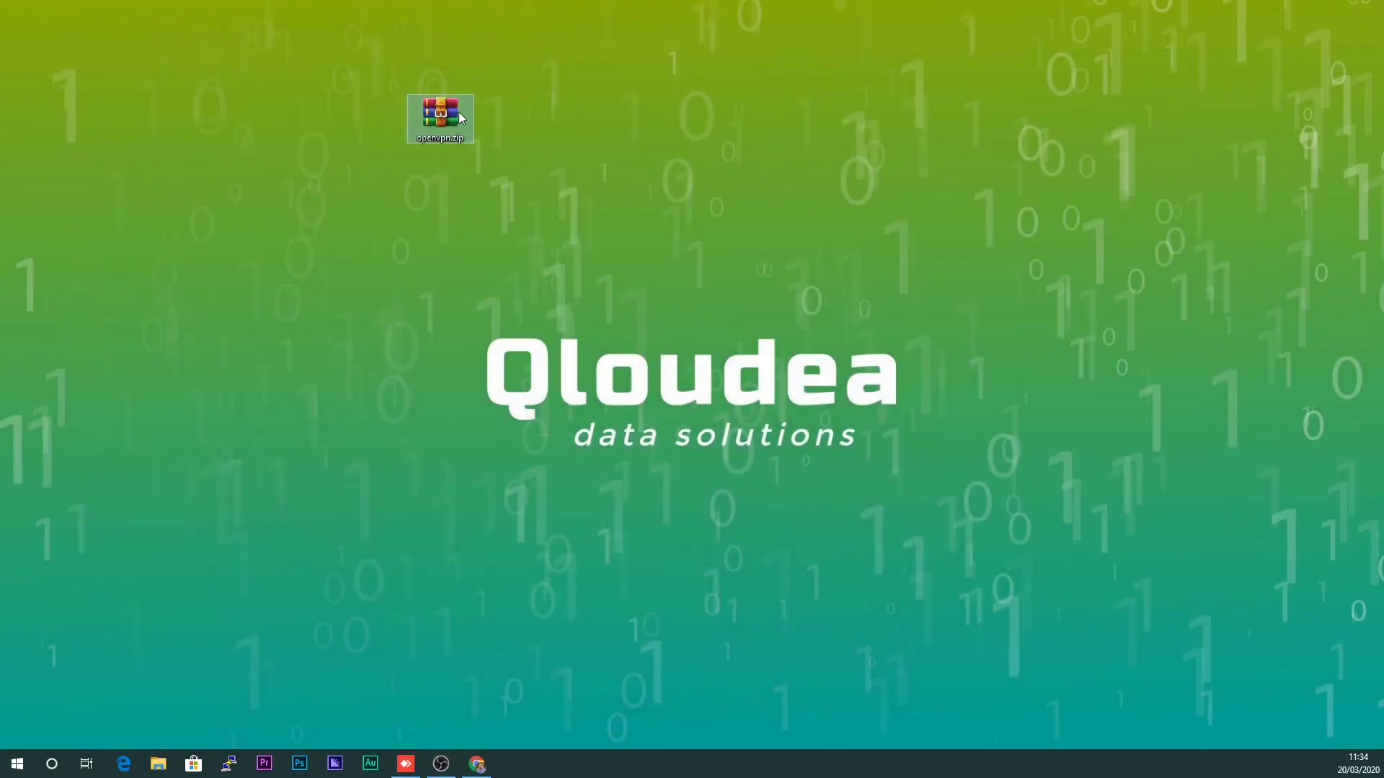
drag(361, 56, 504, 192)
right_click(447, 123)
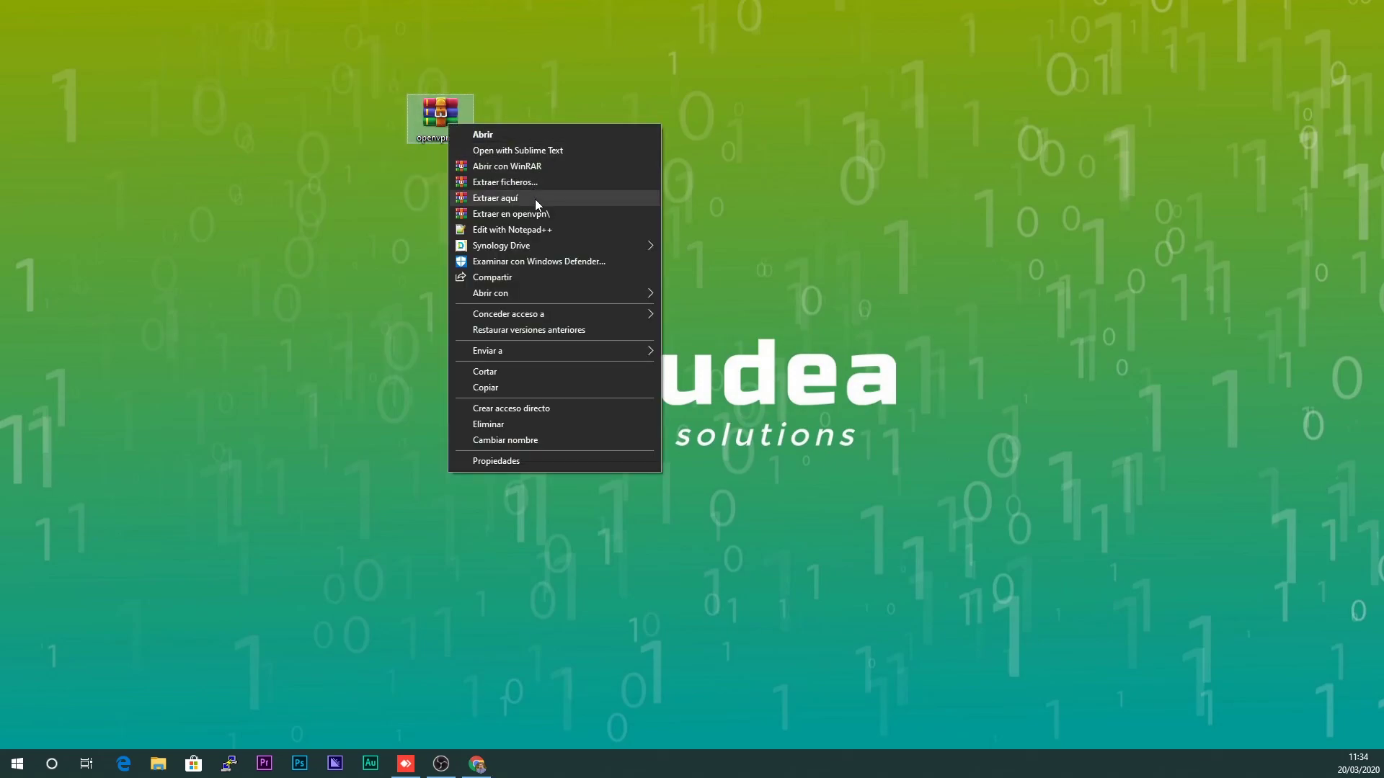
click(534, 199)
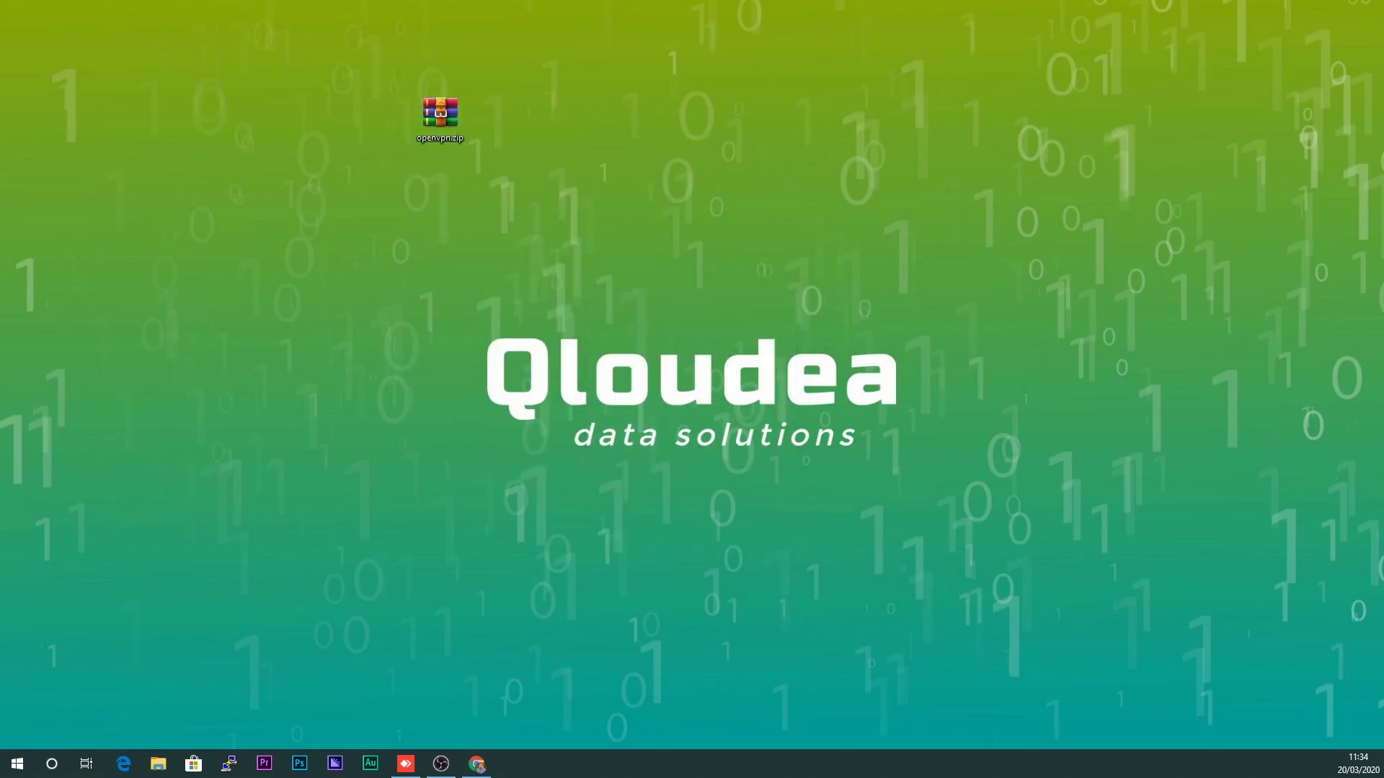
click(530, 246)
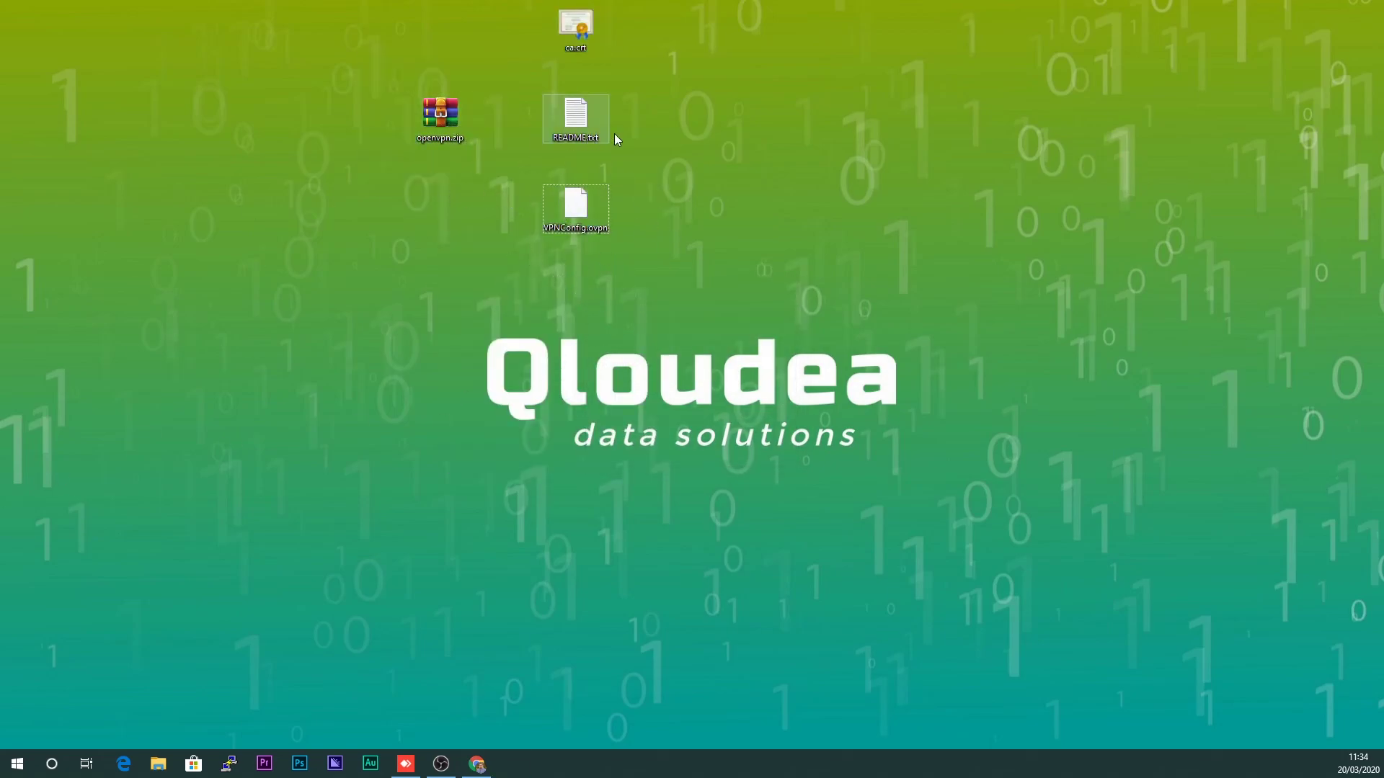
Delete the extracted README.txt and move ca.crt beside VPNConfig.ovpn on the desktop.
click(573, 126)
key(Delete)
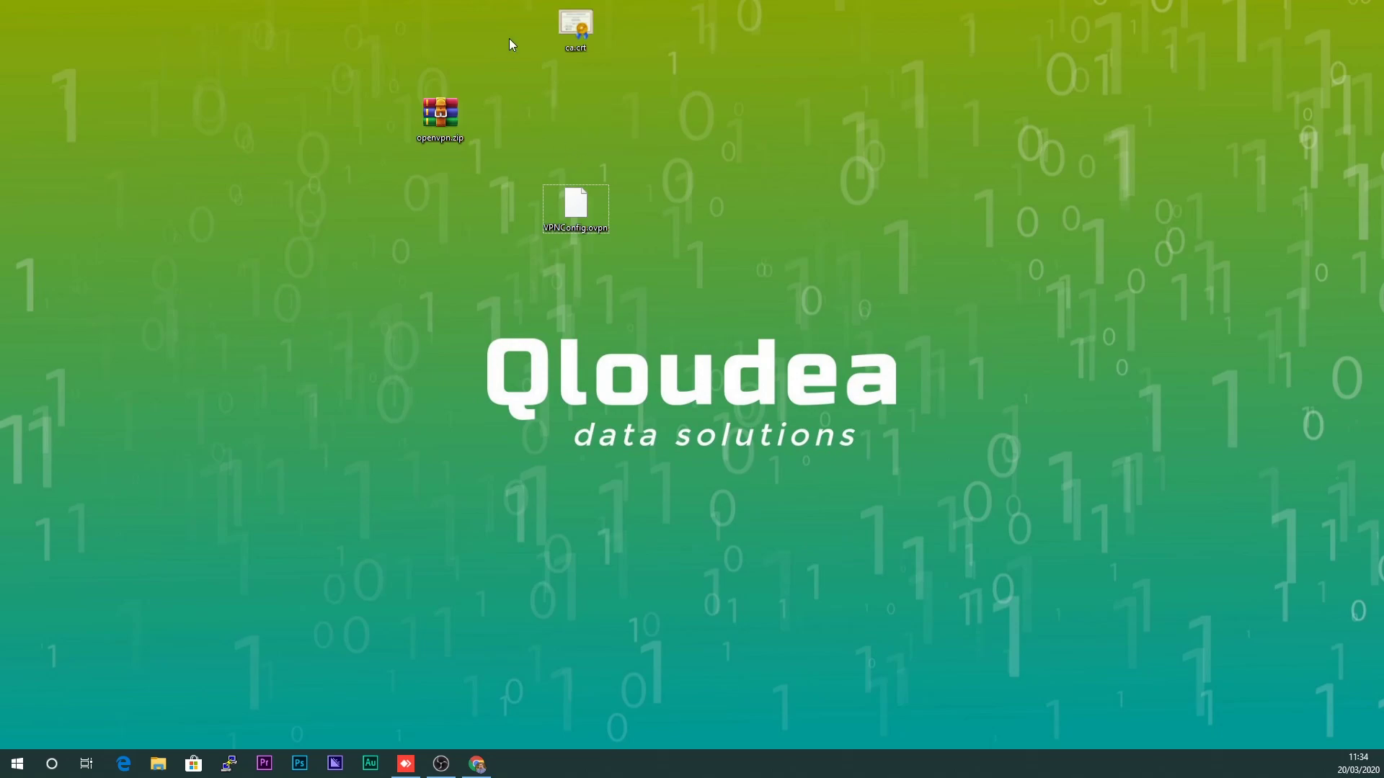
click(567, 29)
drag(507, 213, 512, 229)
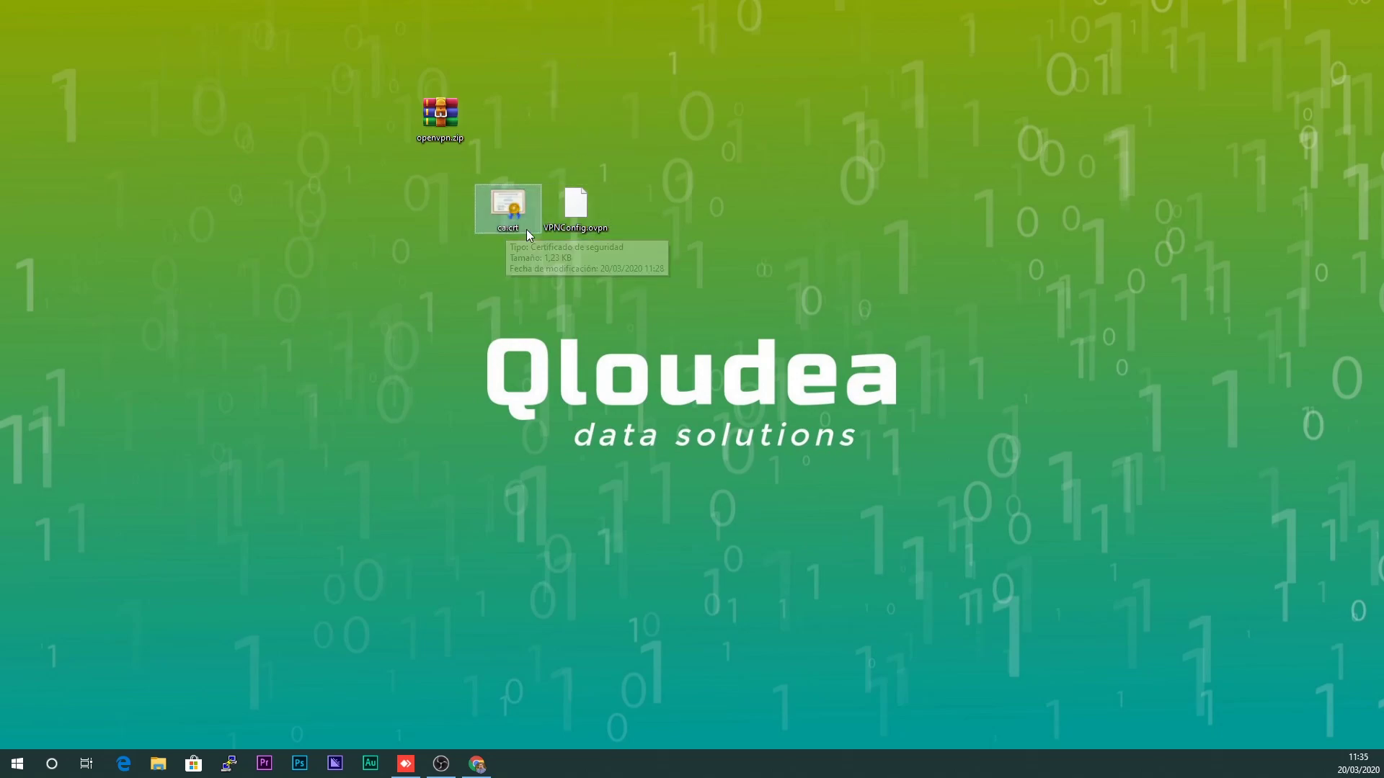
Rename VPNConfig.ovpn on the desktop to VPNSynology.ovpn.
click(575, 229)
click(580, 229)
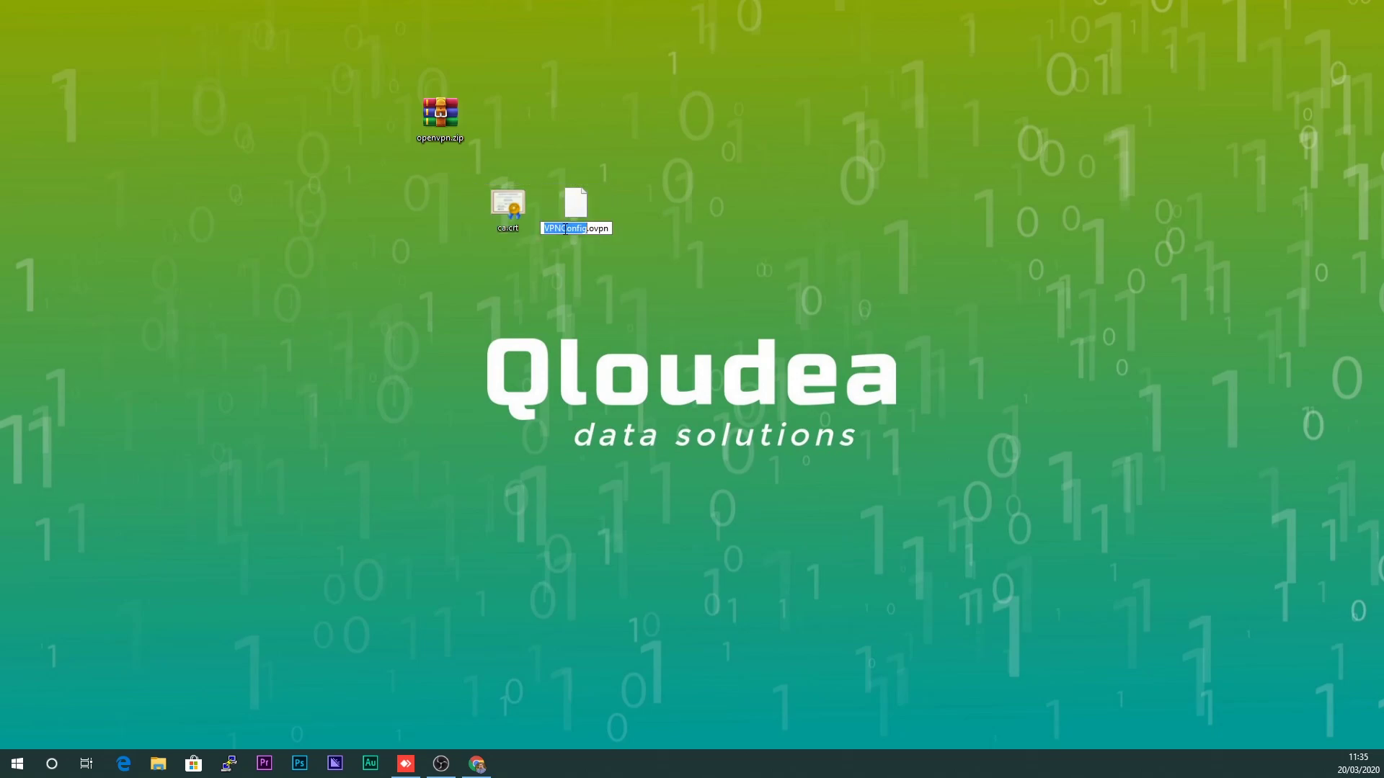
text(VPN Synology)
key(BackSpace)
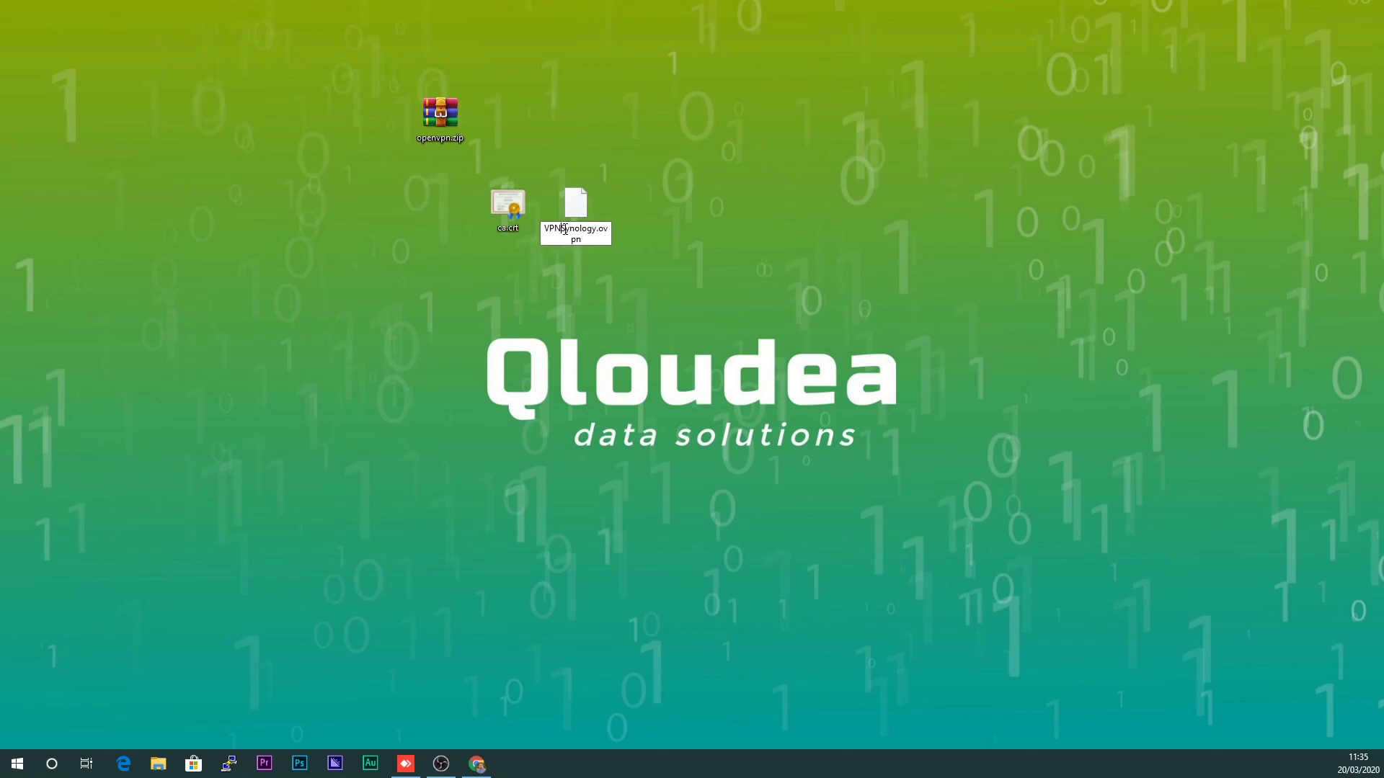
key(Return)
Open VPNSynology.ovpn in Notepad++ and select the YOUR_SERVER_IP placeholder in the remote line.
right_click(567, 234)
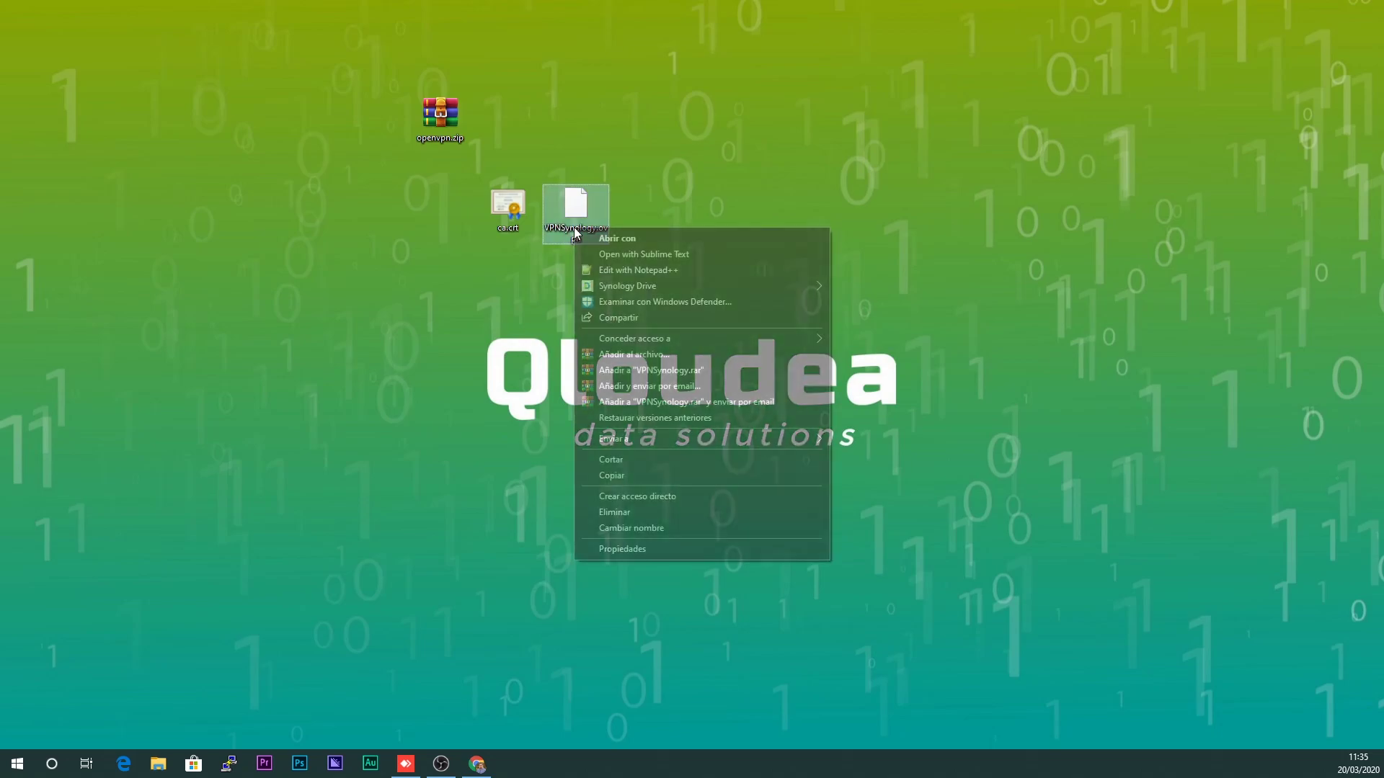
click(579, 272)
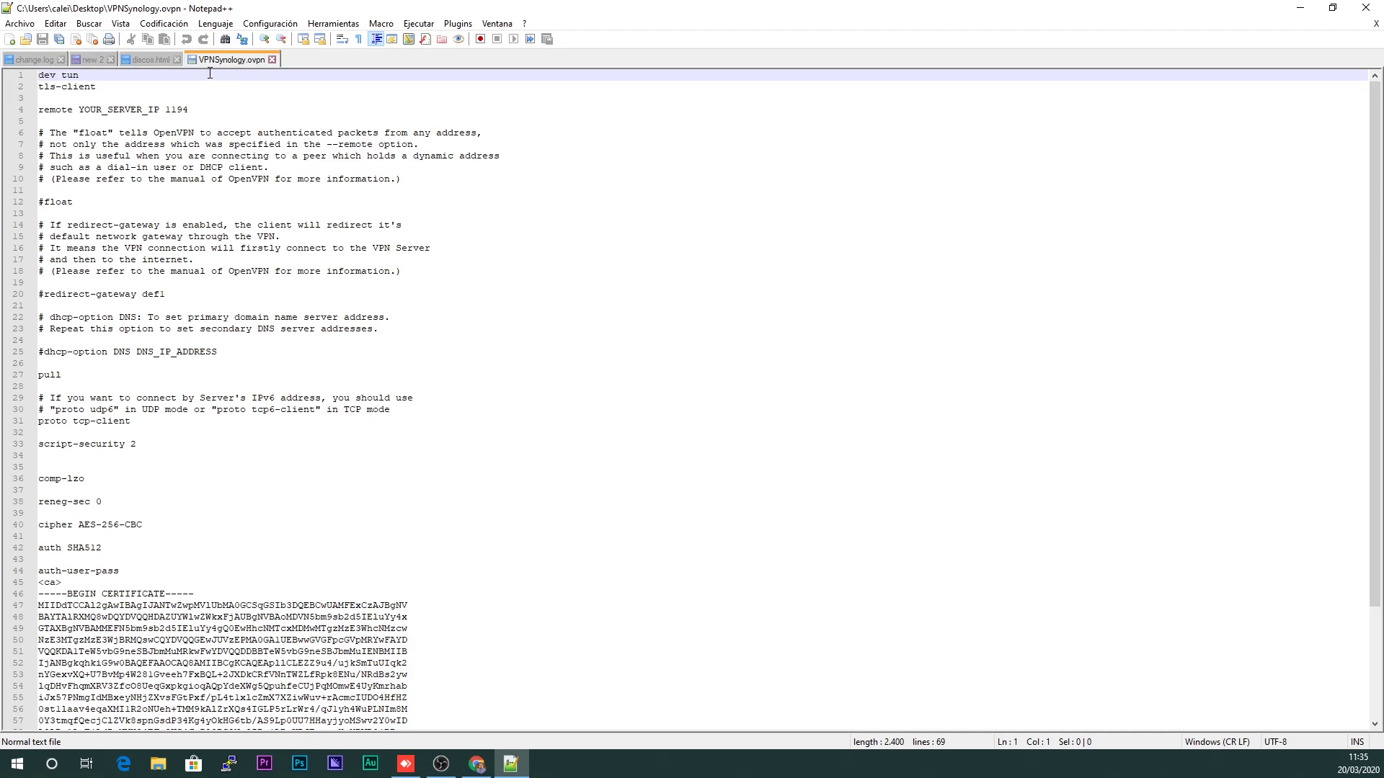
double_click(274, 8)
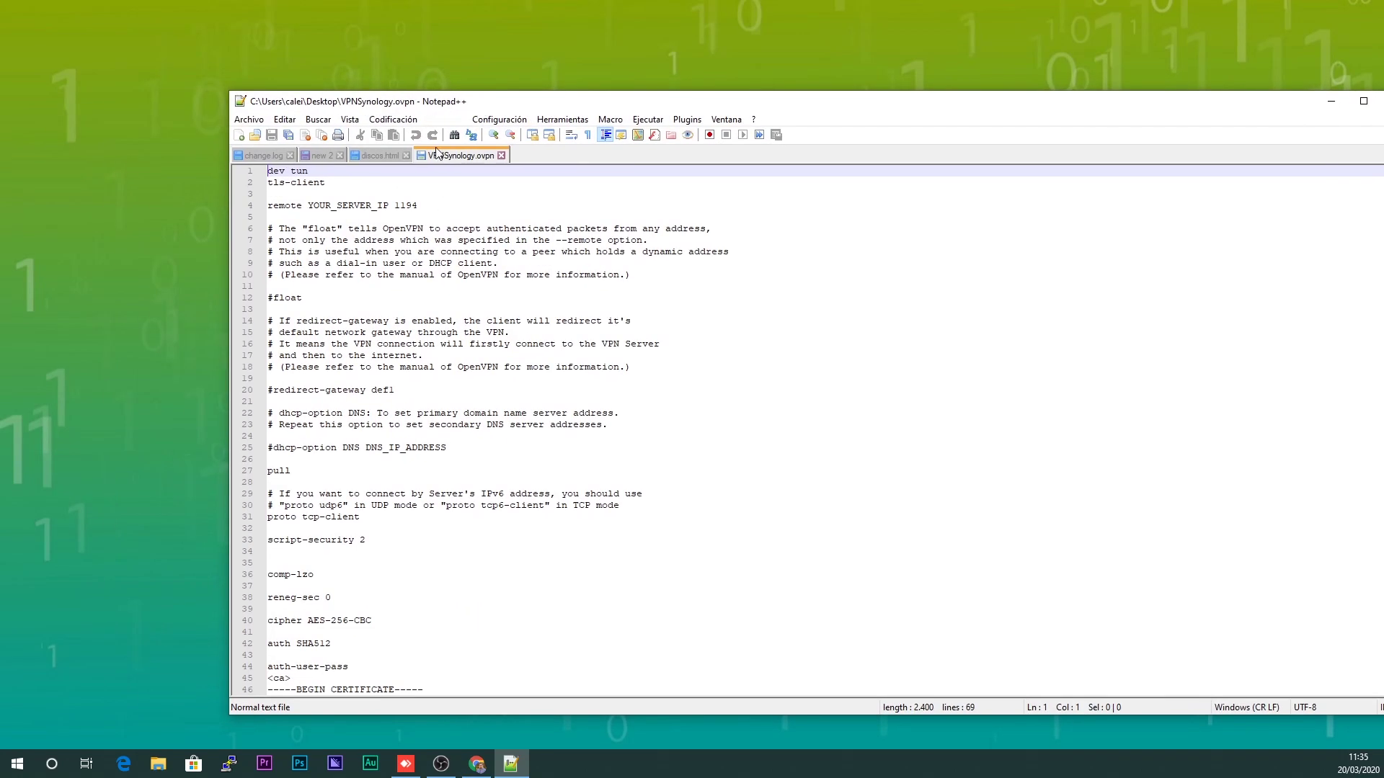
drag(308, 205, 390, 207)
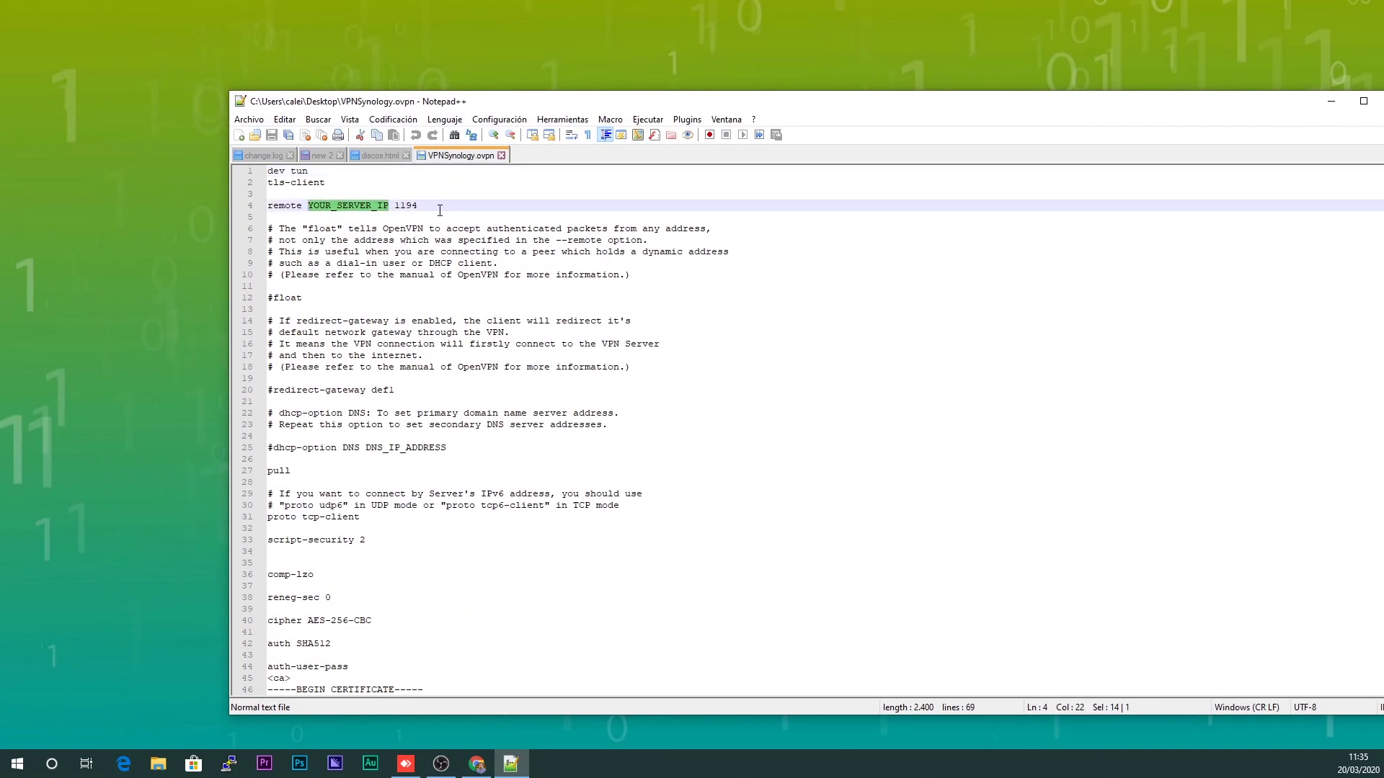
Switch to Synology DSM, close VPN Server, and review the DDNS entry and the new-DDNS form under Acceso externo in Panel de control.
key(alt+Tab)
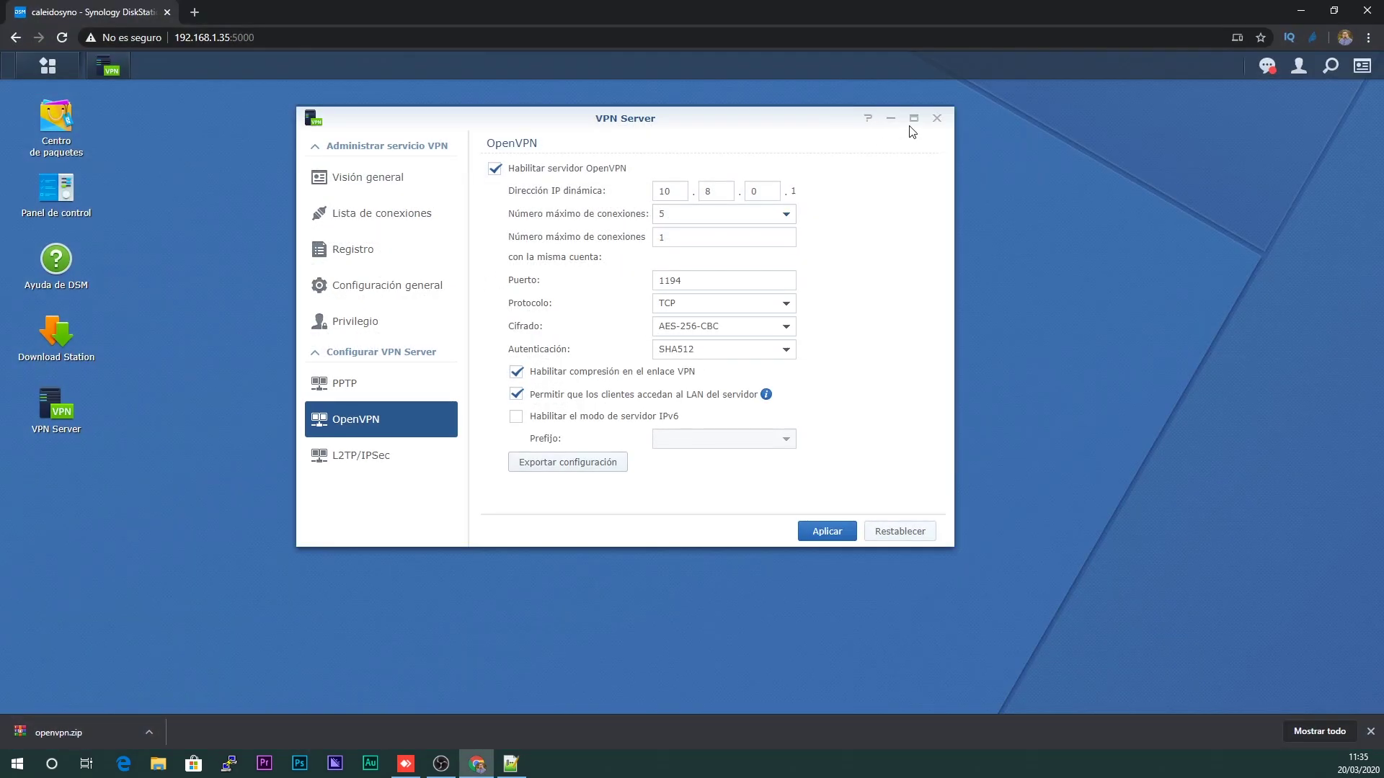
click(939, 118)
click(52, 69)
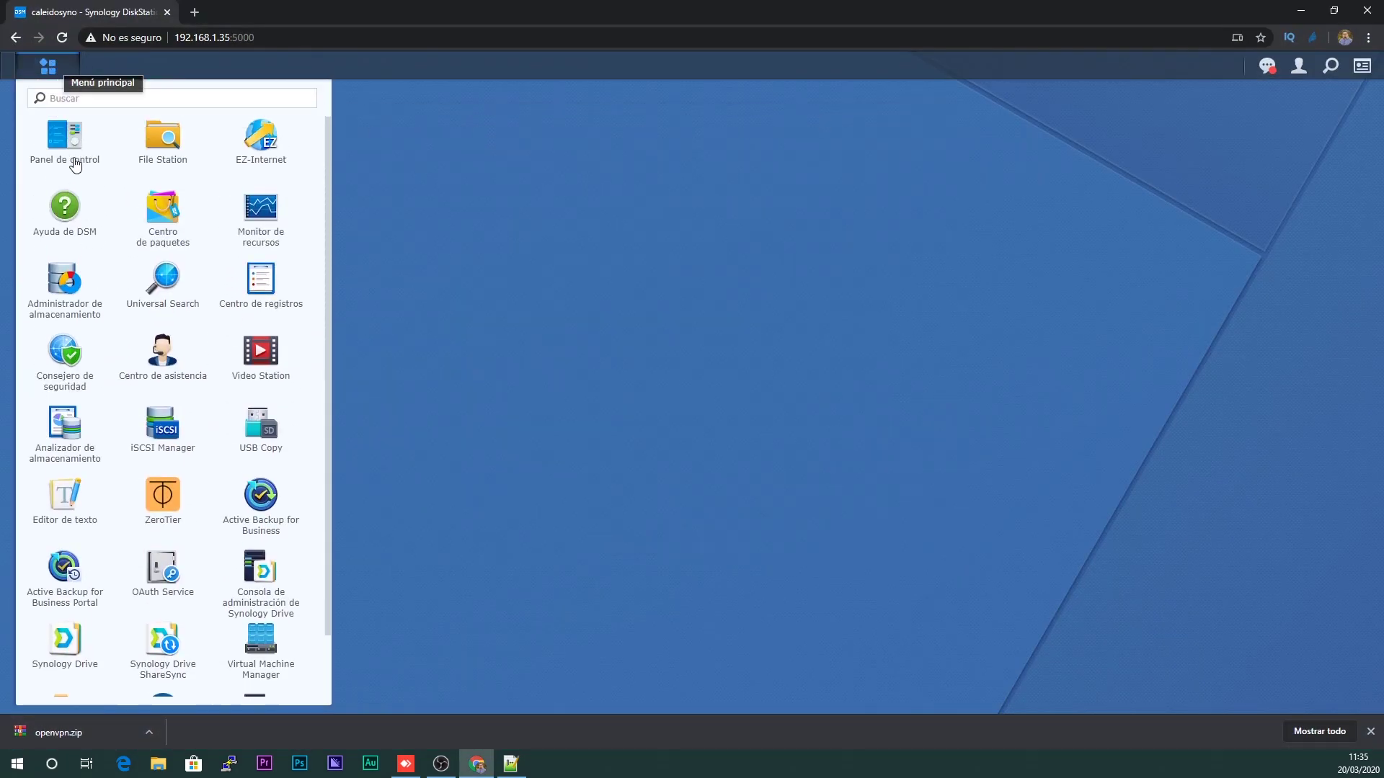
click(63, 141)
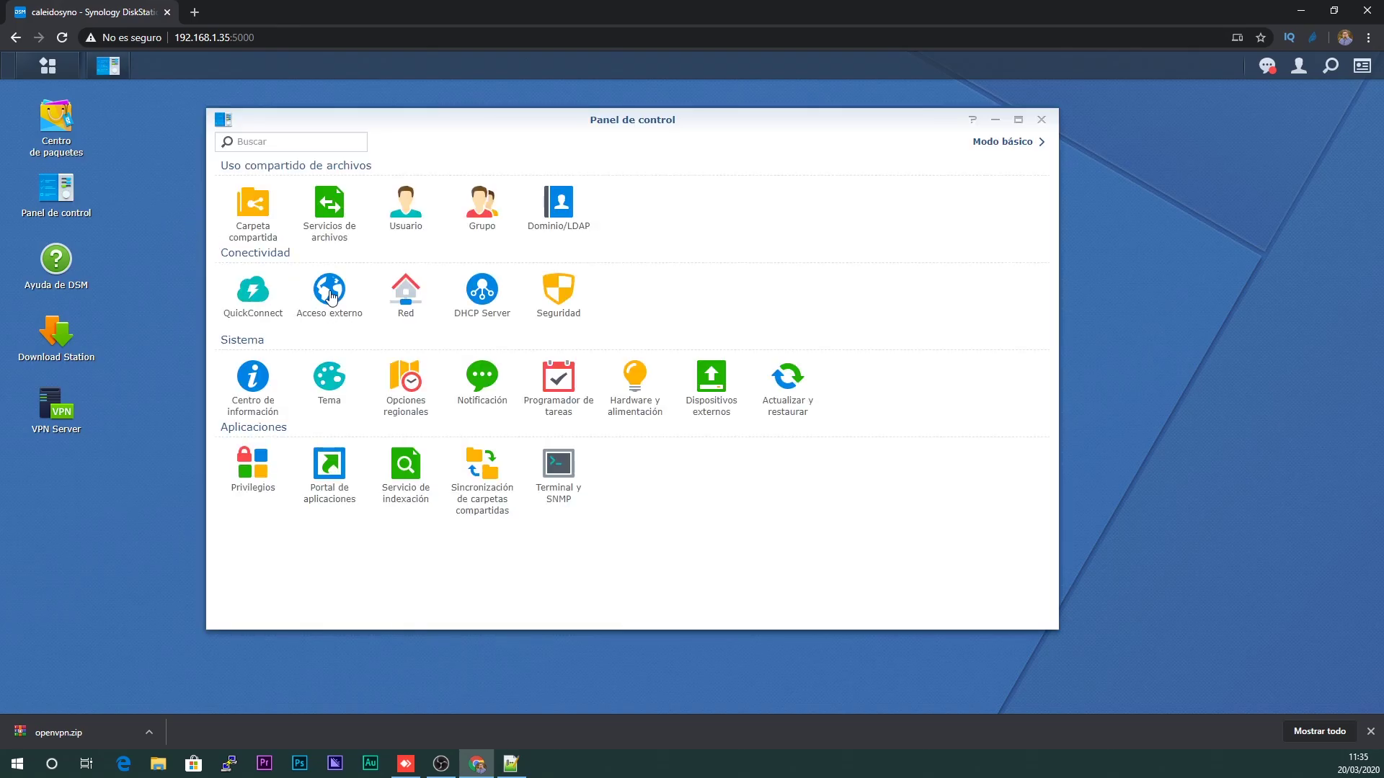
click(331, 296)
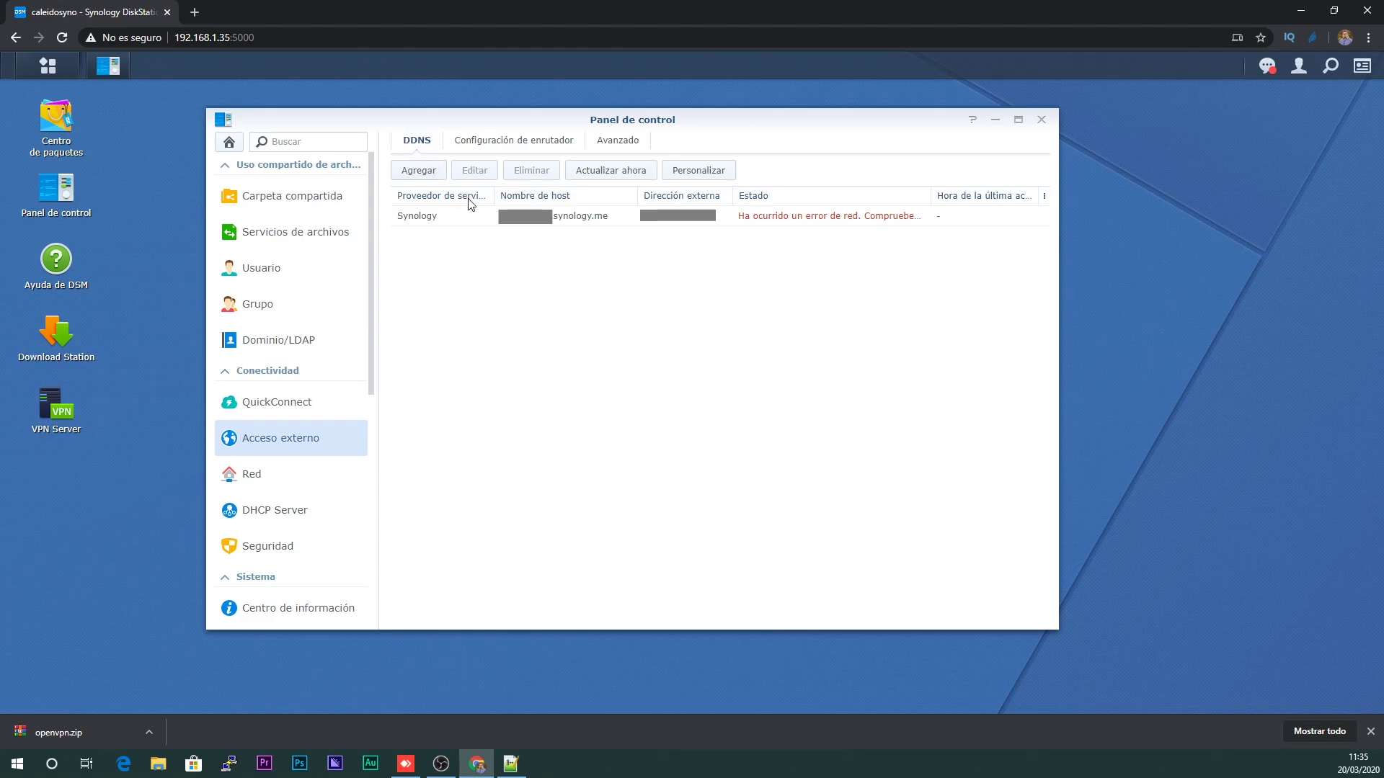
click(491, 216)
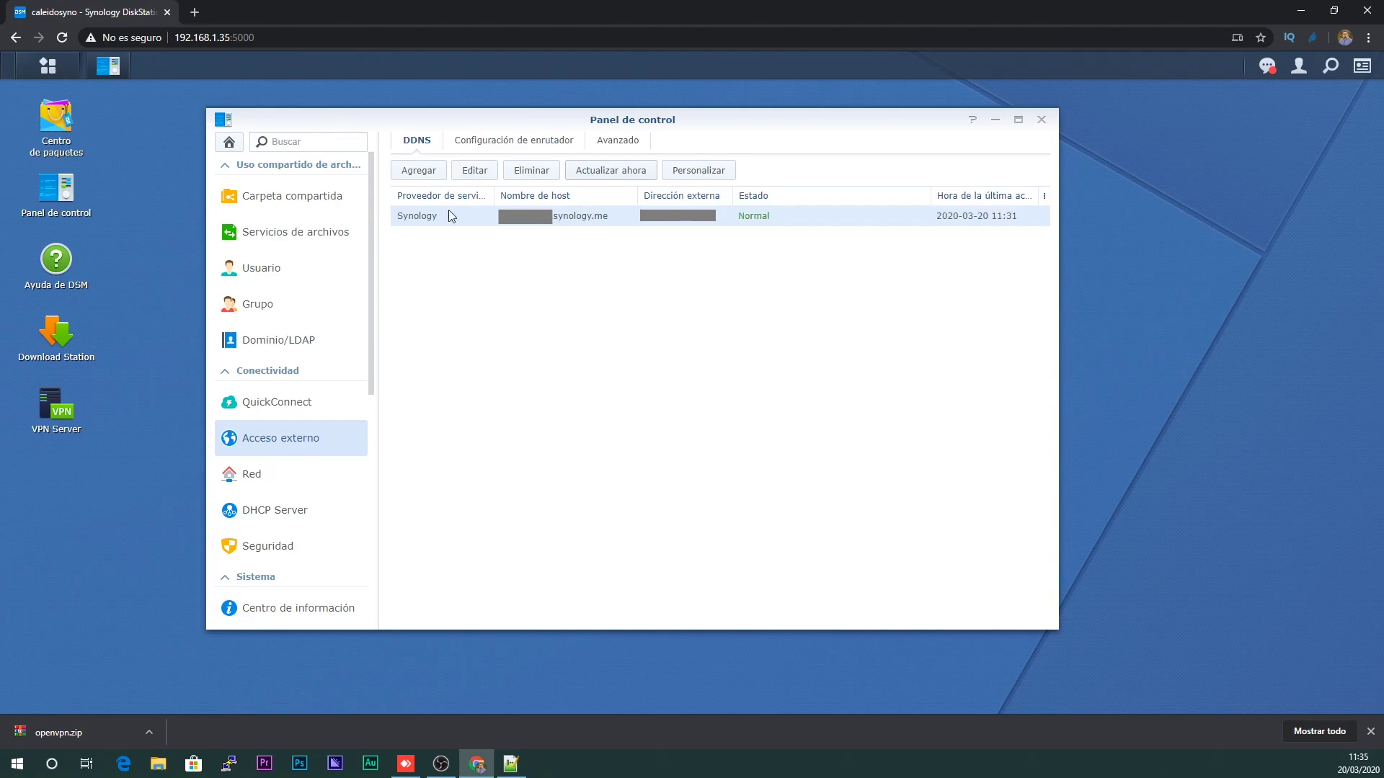
click(424, 171)
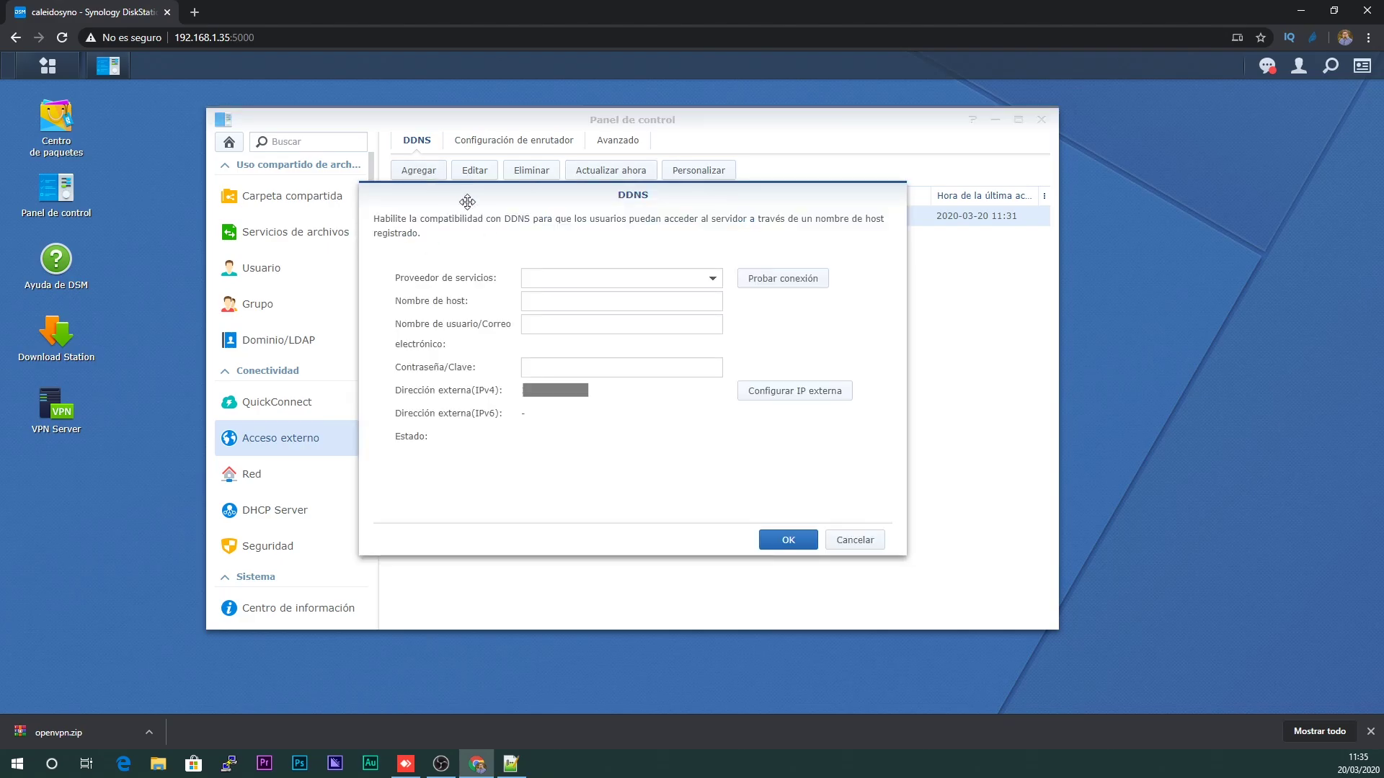
click(855, 541)
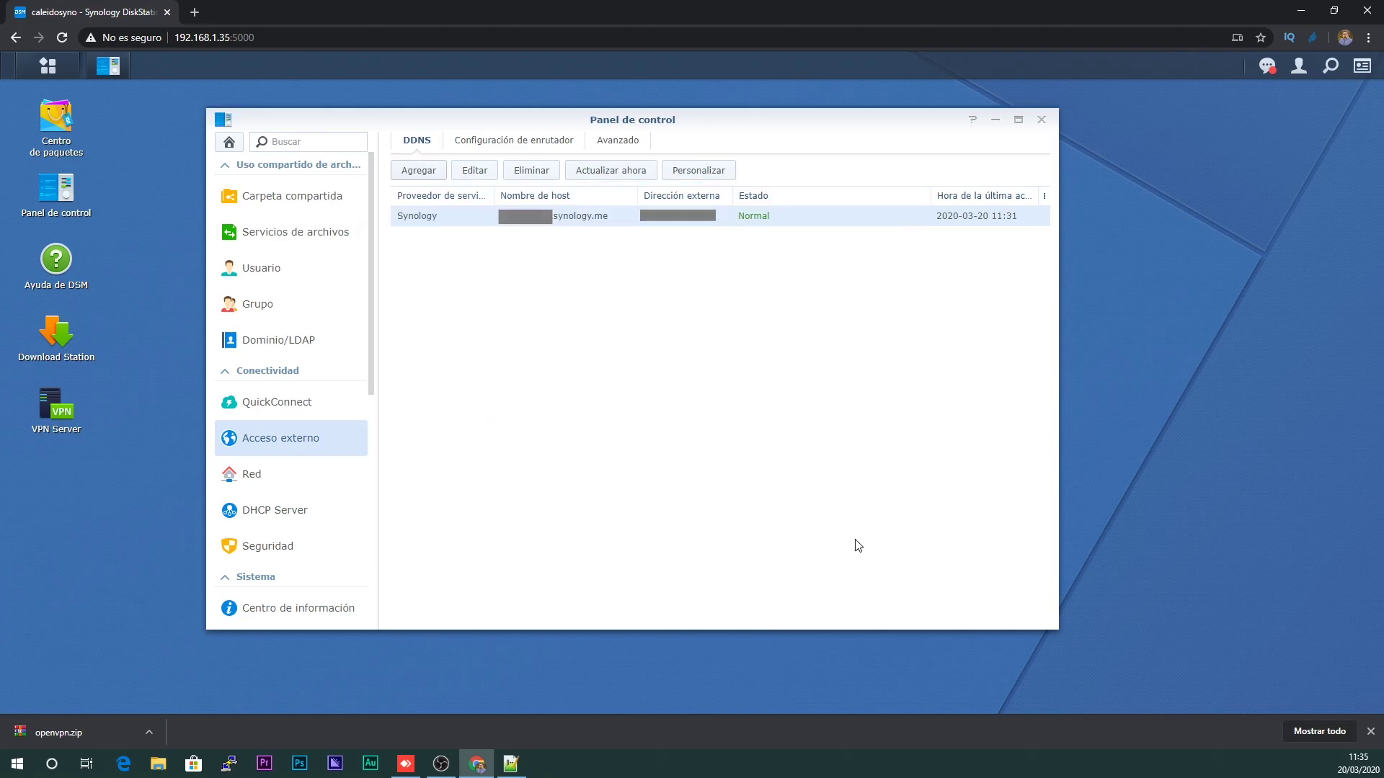
Return to Notepad++, replace the YOUR_SERVER_IP placeholder with the NAS's synology.me hostname followed by port 1194, and save the file.
key(alt+Tab)
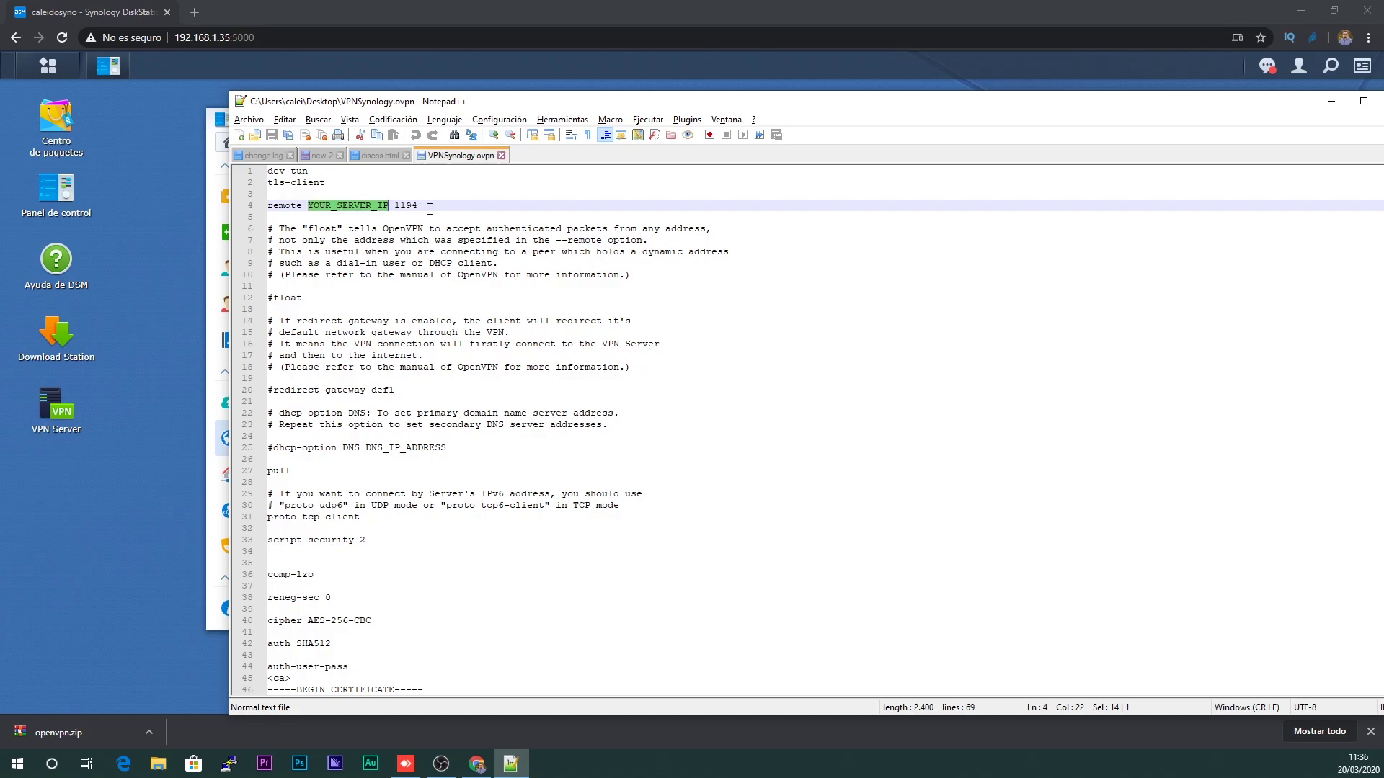
key(ctrl+v)
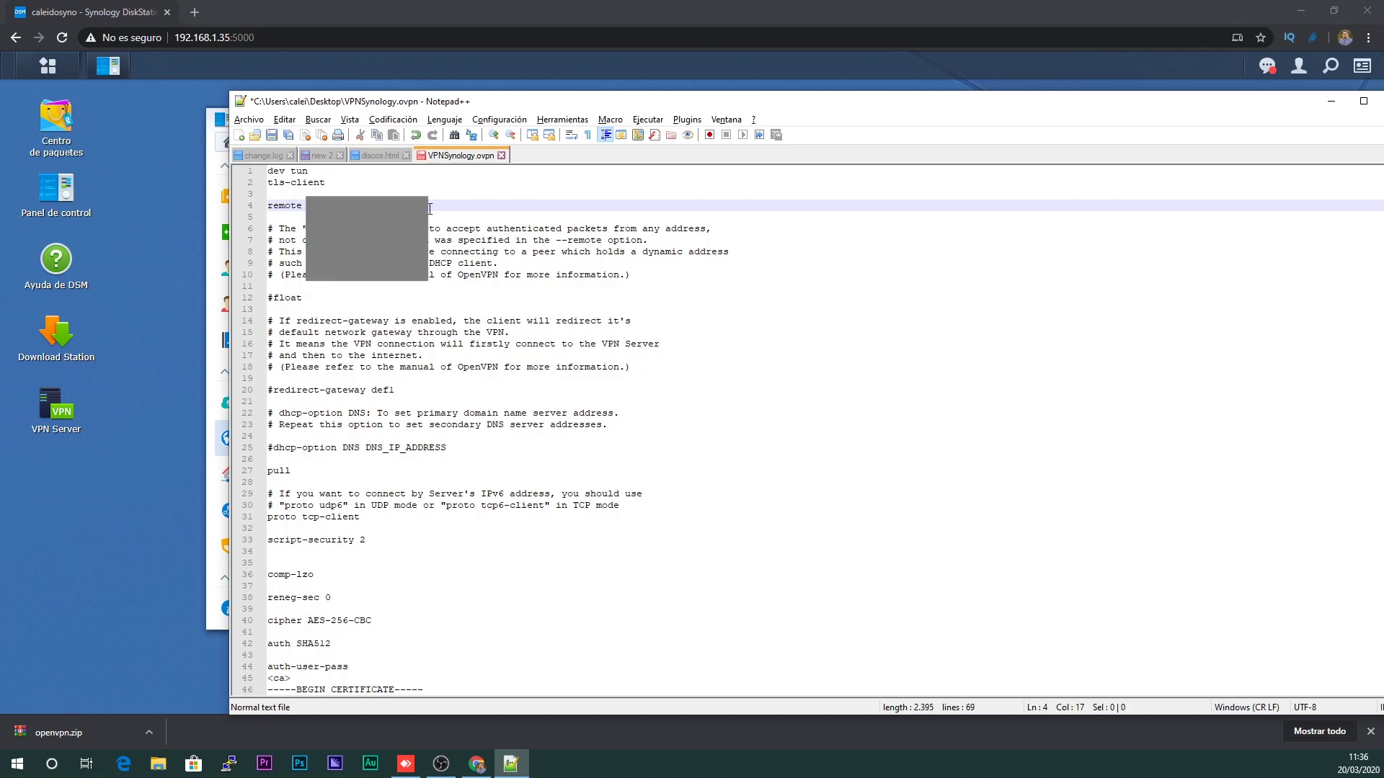
text(me 1194)
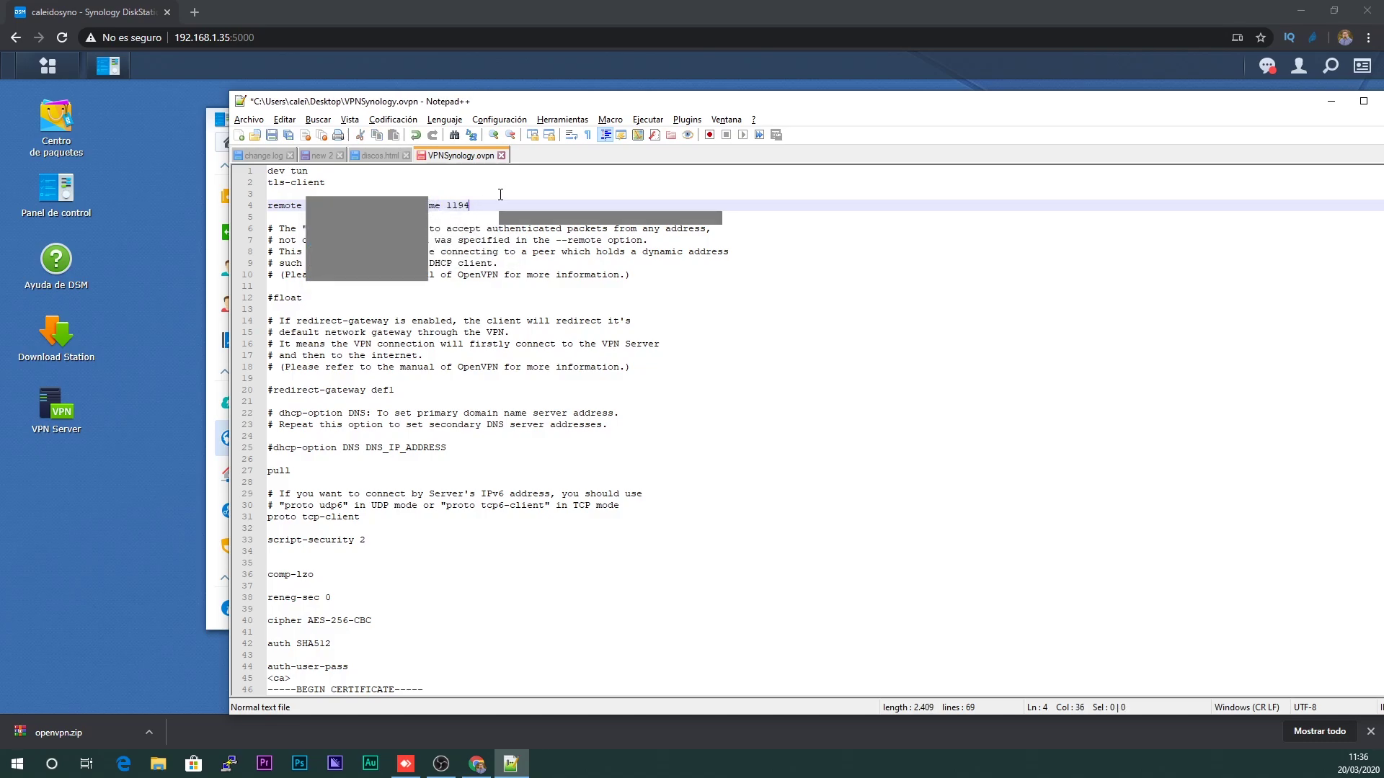
key(ctrl+s)
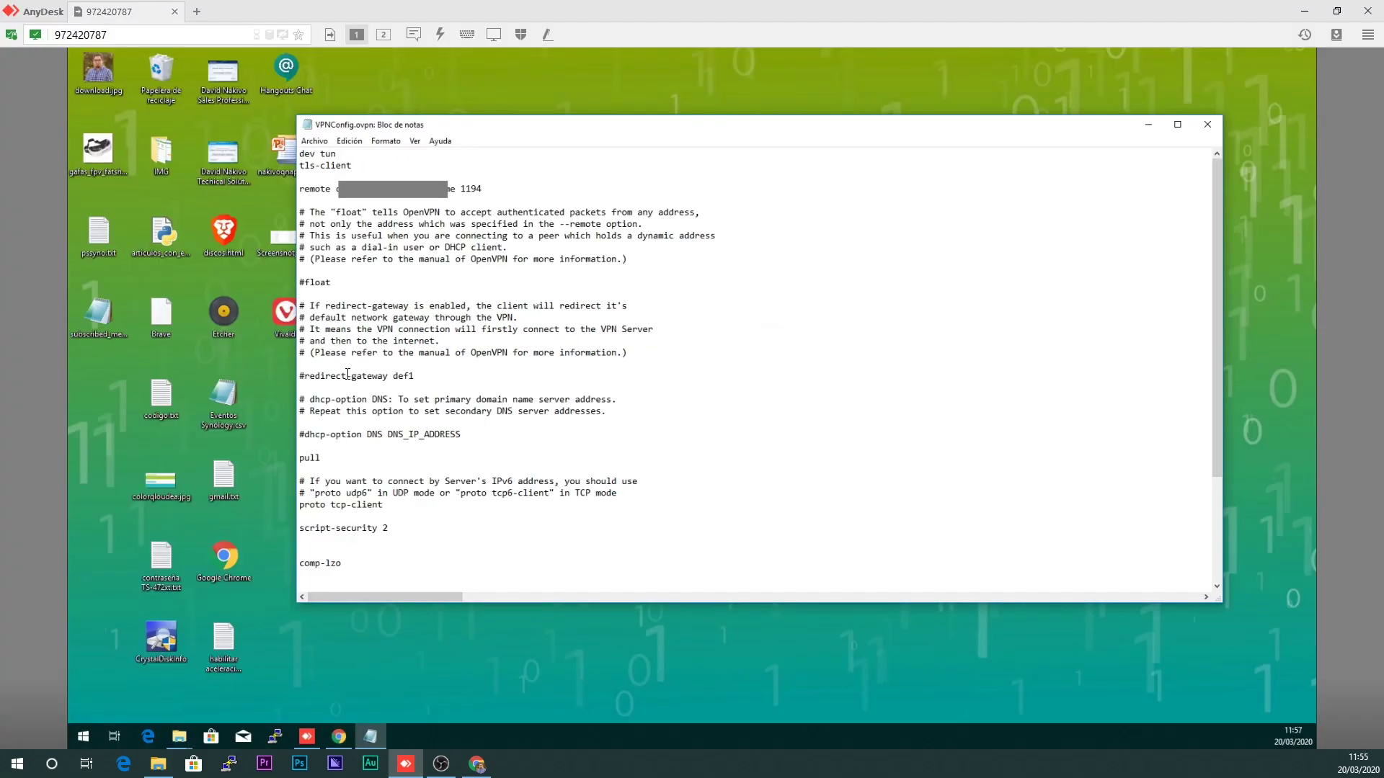
key(Delete)
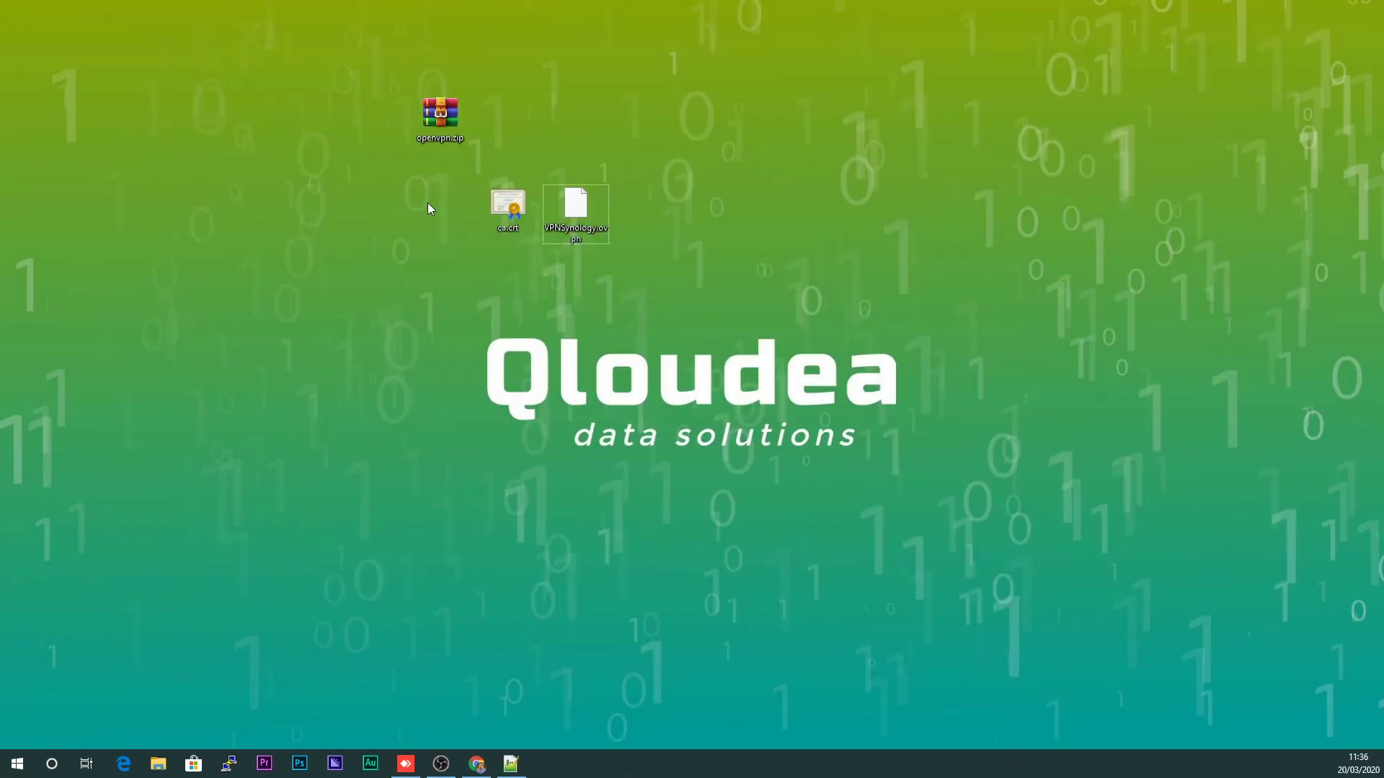
Delete openvpn.zip from the desktop and select ca.crt and VPNSynology.ovpn for copying.
drag(428, 208, 678, 241)
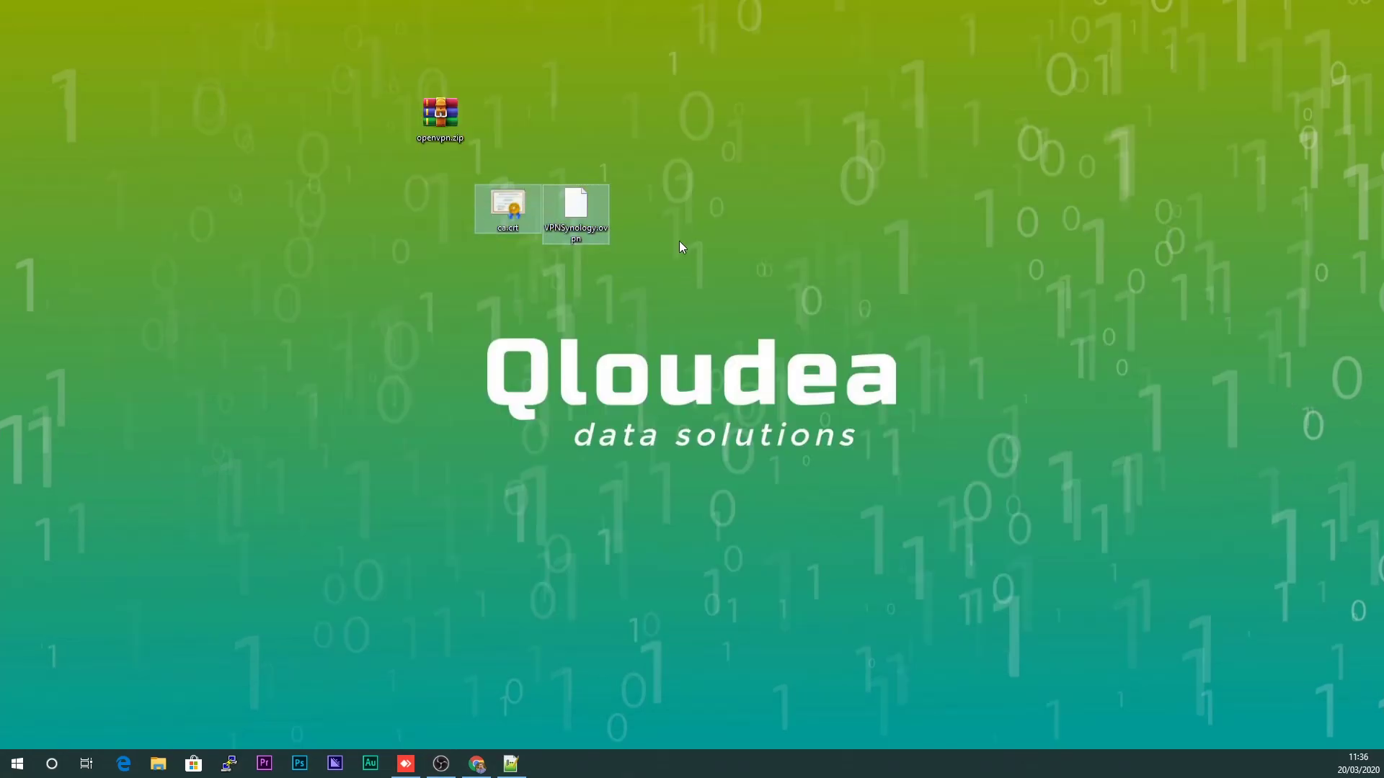
drag(368, 33, 634, 257)
key(Delete)
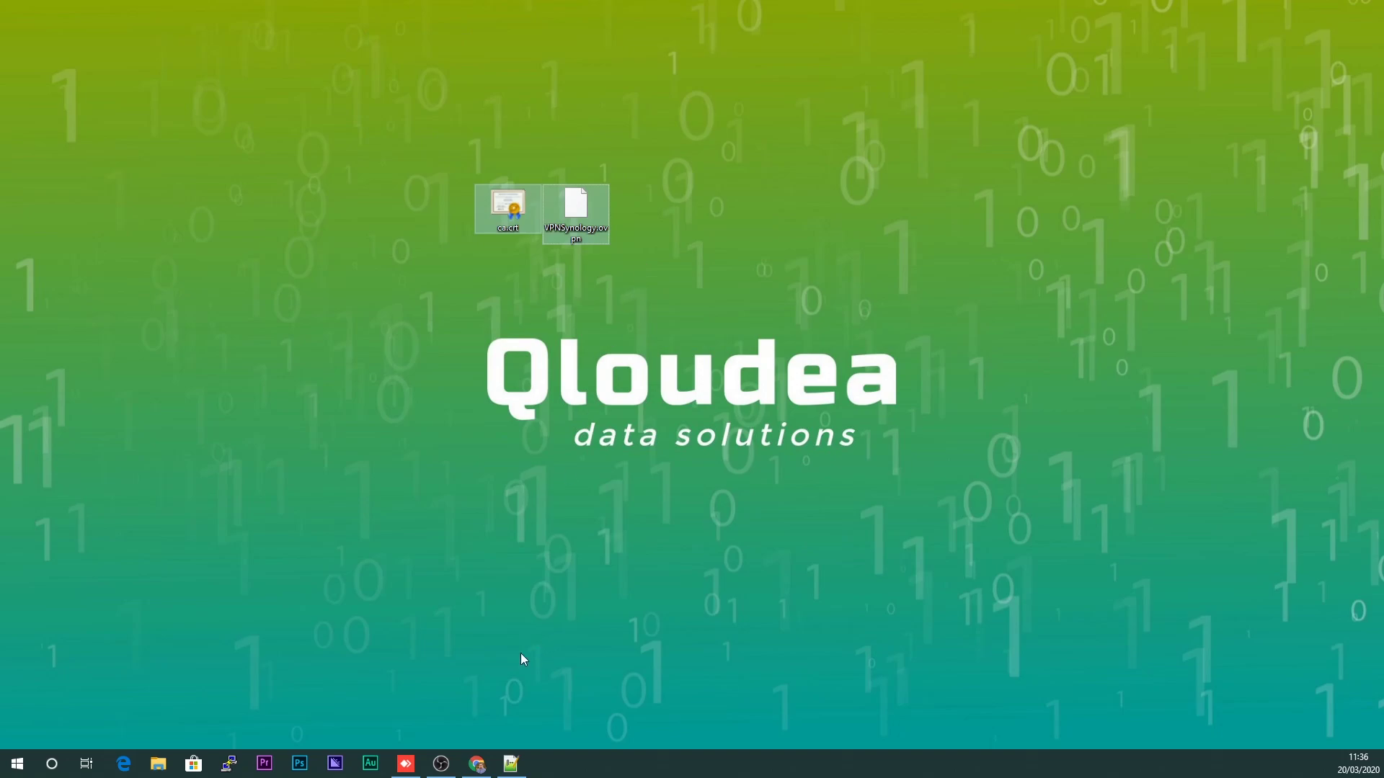
Switch to the AnyDesk remote session and paste ca.crt and VPNSynology.ovpn onto the remote computer's desktop.
mouse_move(401, 772)
click(425, 719)
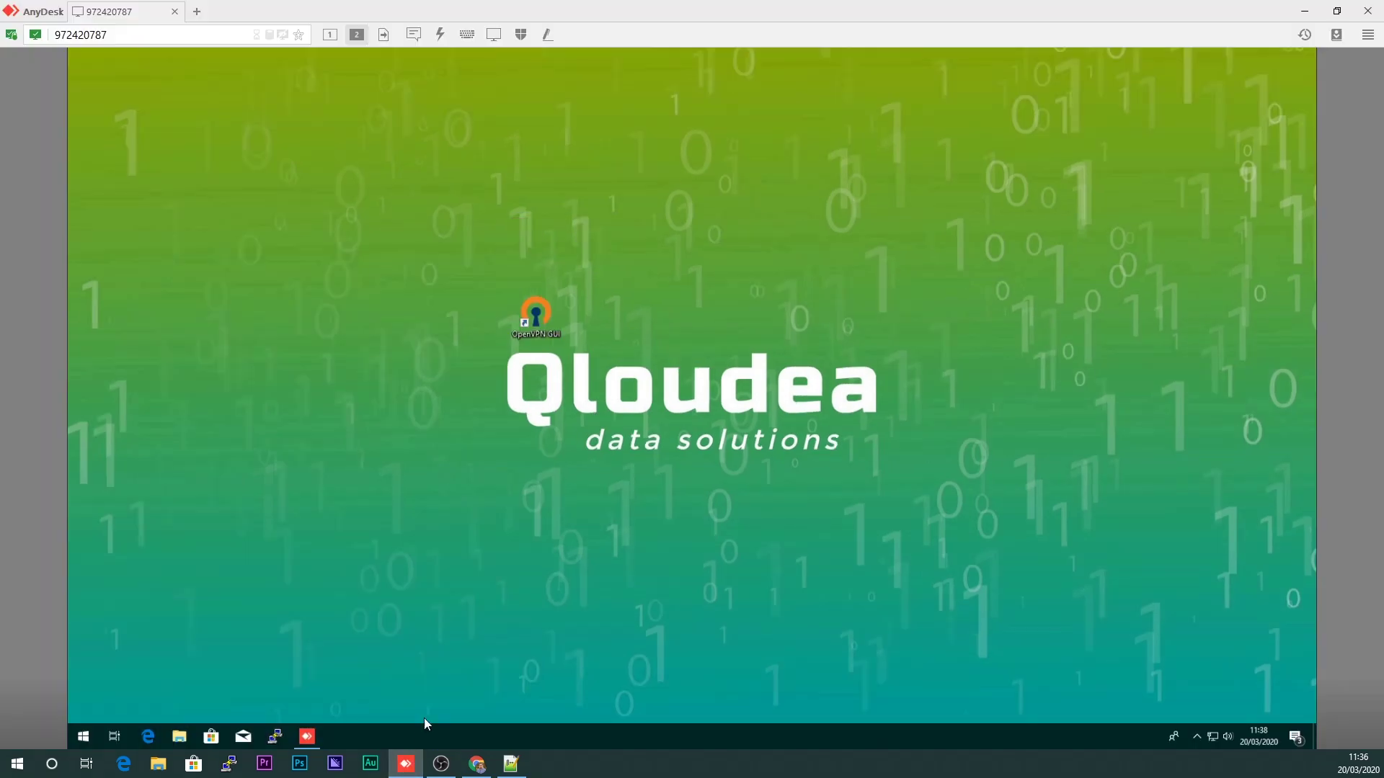
key(ctrl+v)
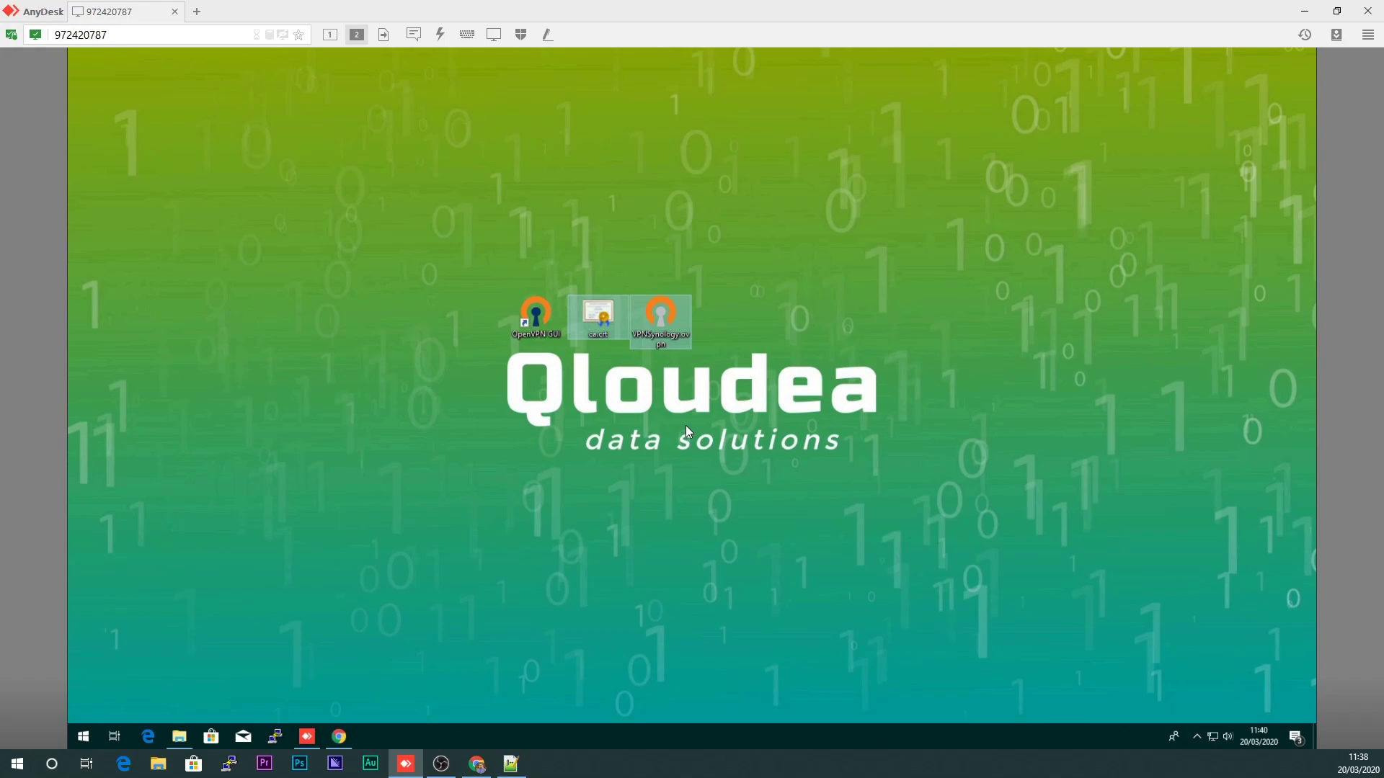
In the remote Chrome, examine the Windows installers on OpenVPN's Community Downloads page from the "openvpn gui" search, then minimize the browser.
click(338, 736)
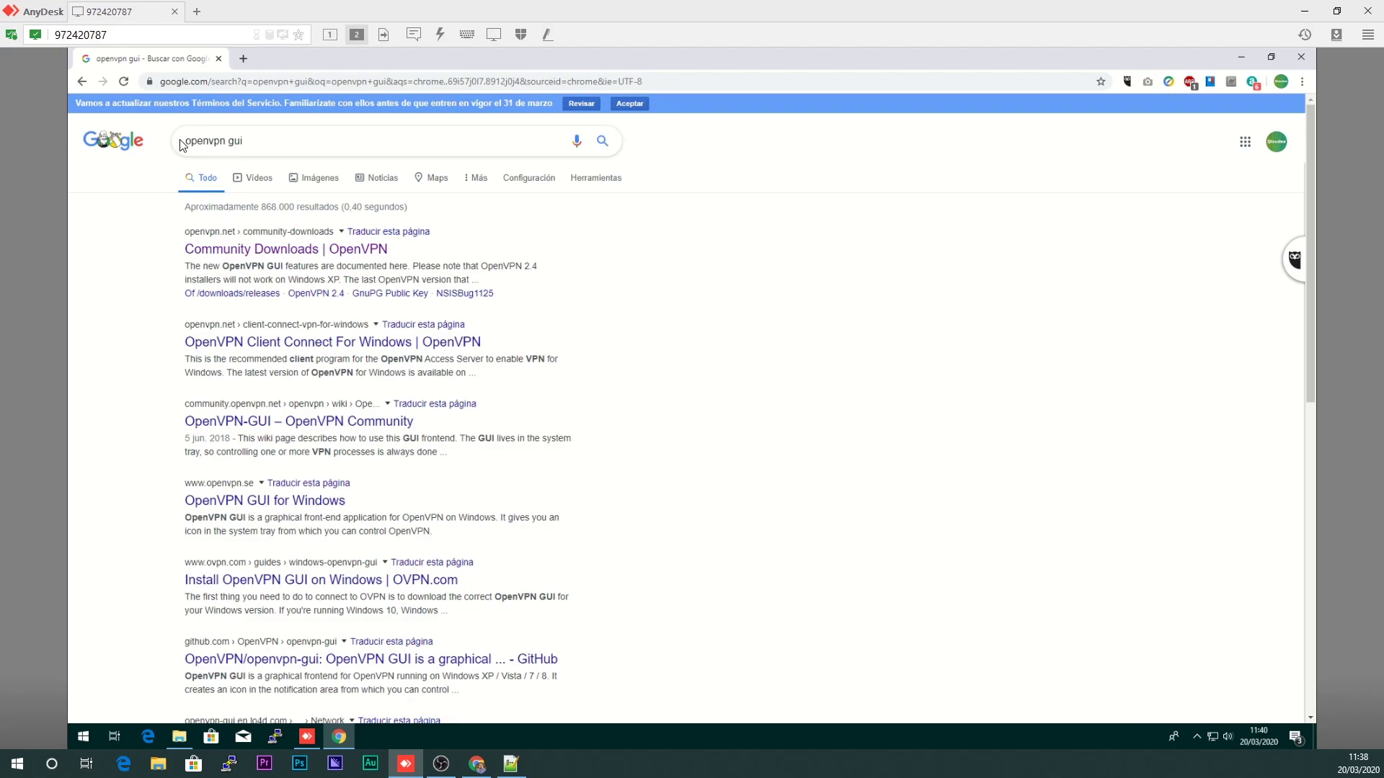
drag(185, 141, 266, 145)
click(759, 296)
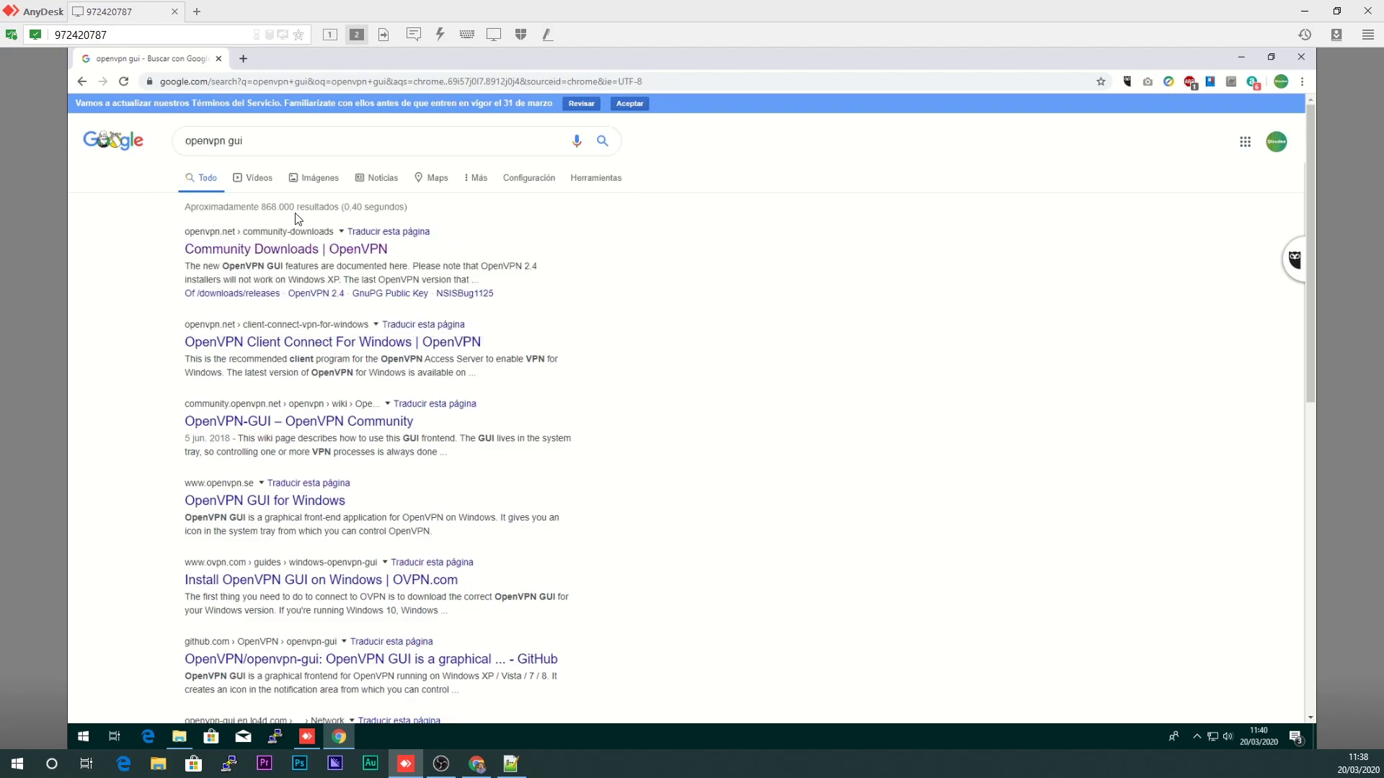
click(302, 258)
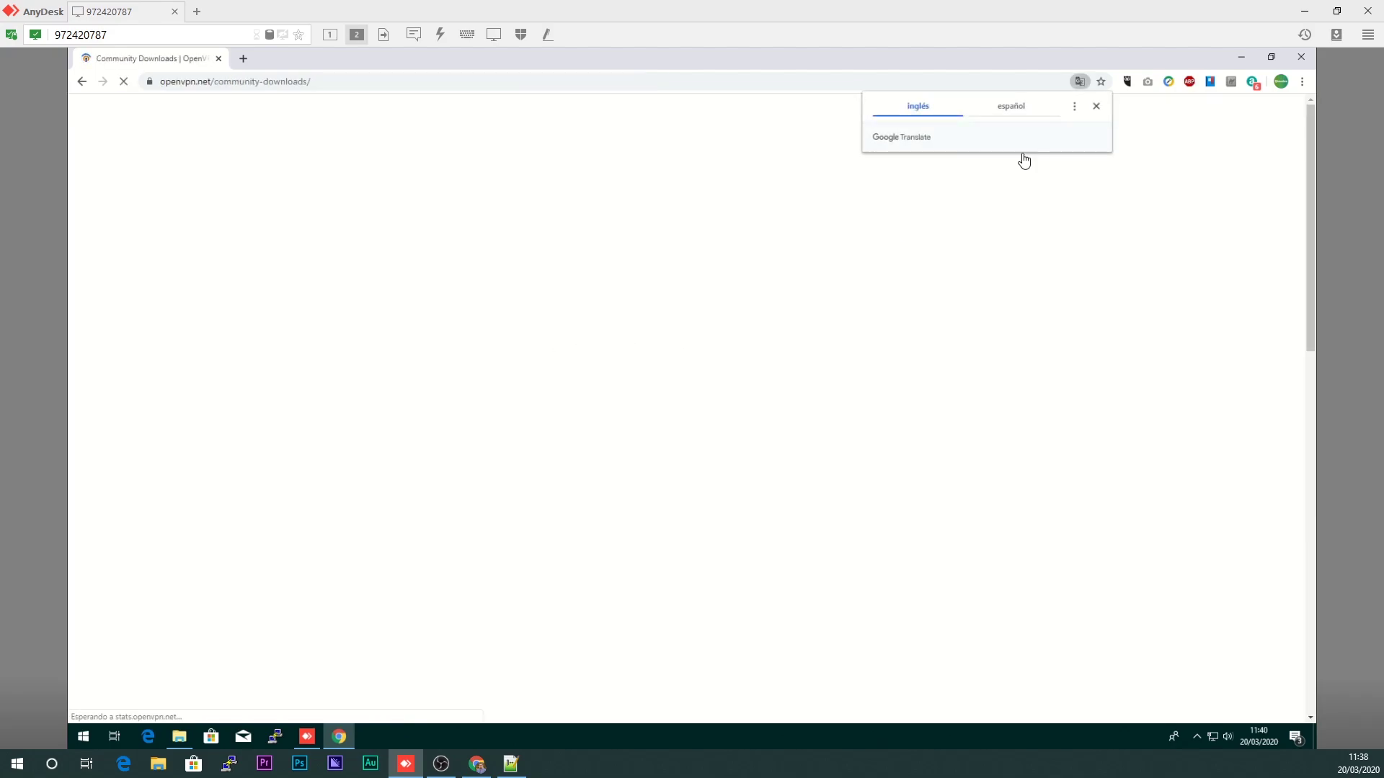
scroll(699, 465, down, 10)
scroll(779, 513, down, 3)
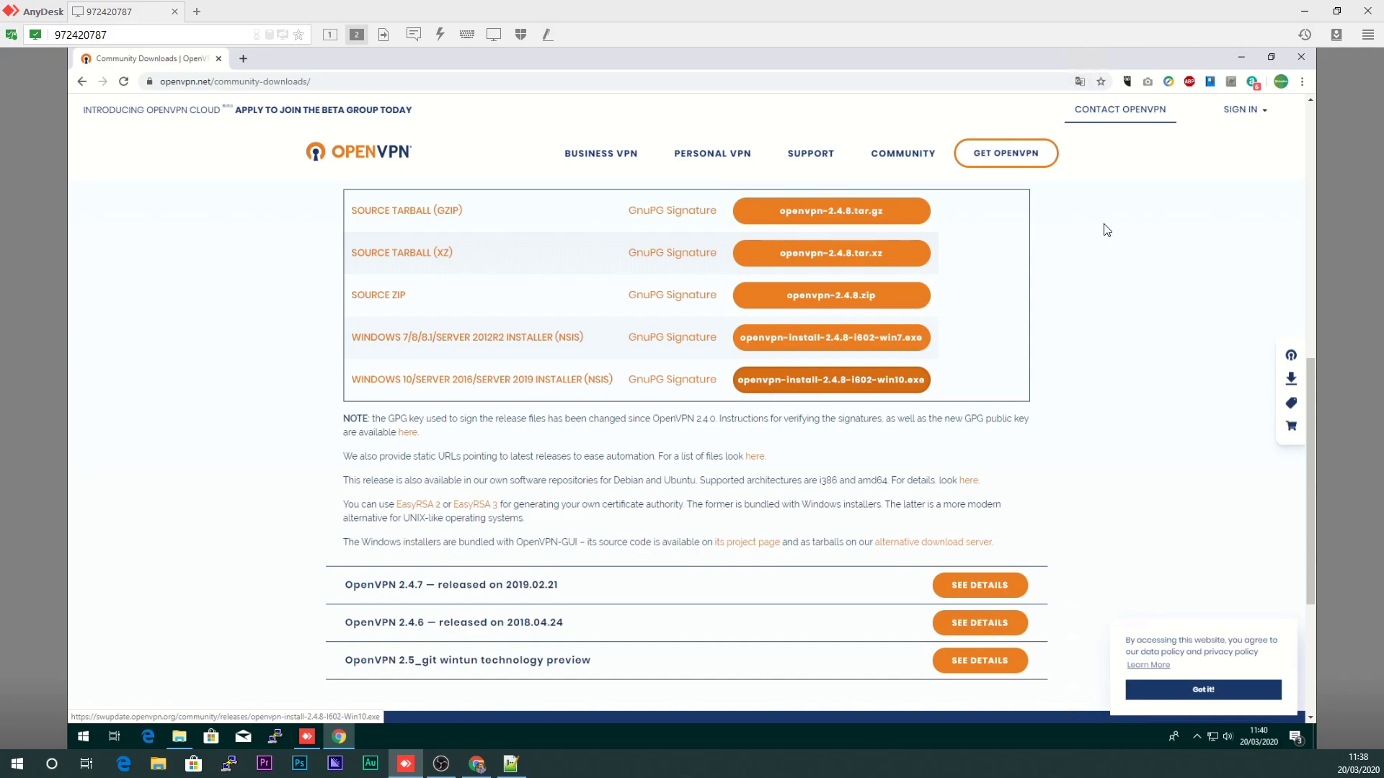
click(1243, 57)
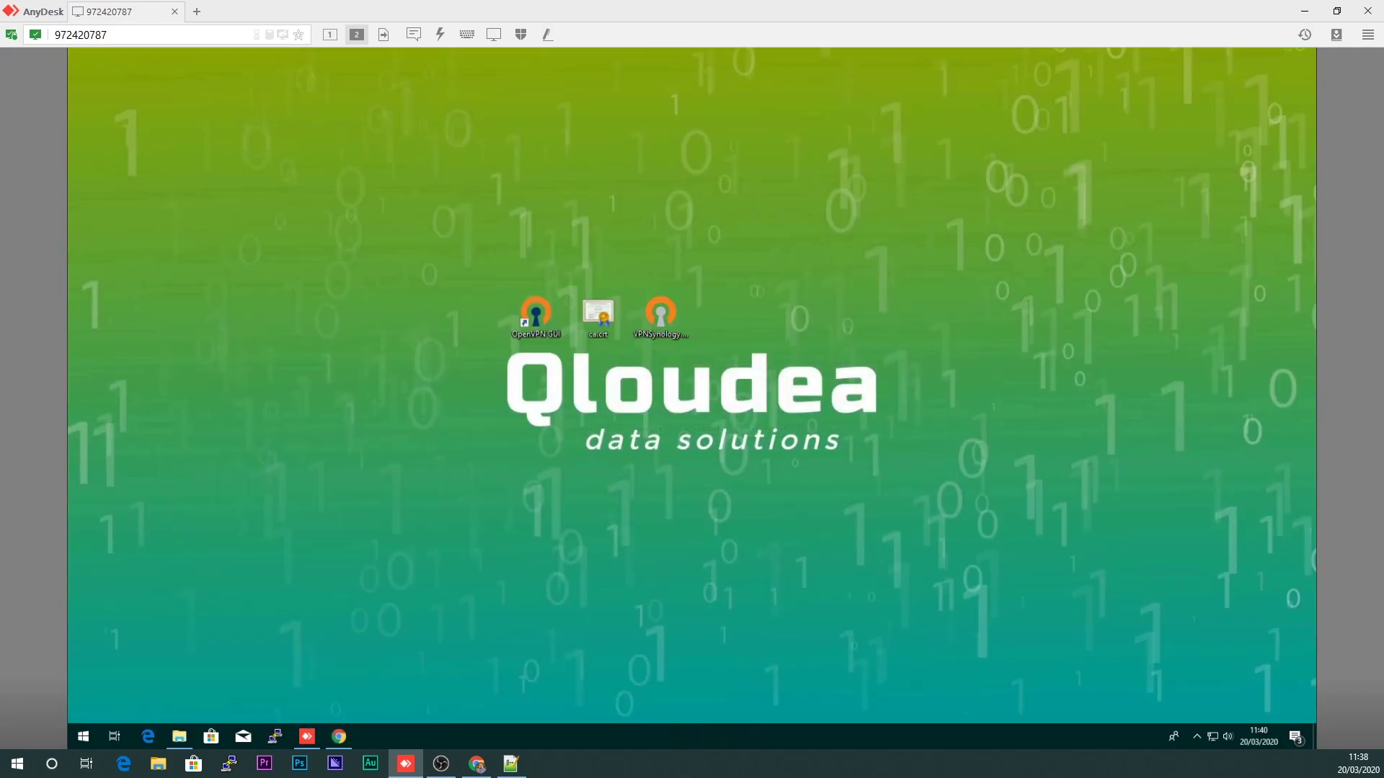
click(1199, 737)
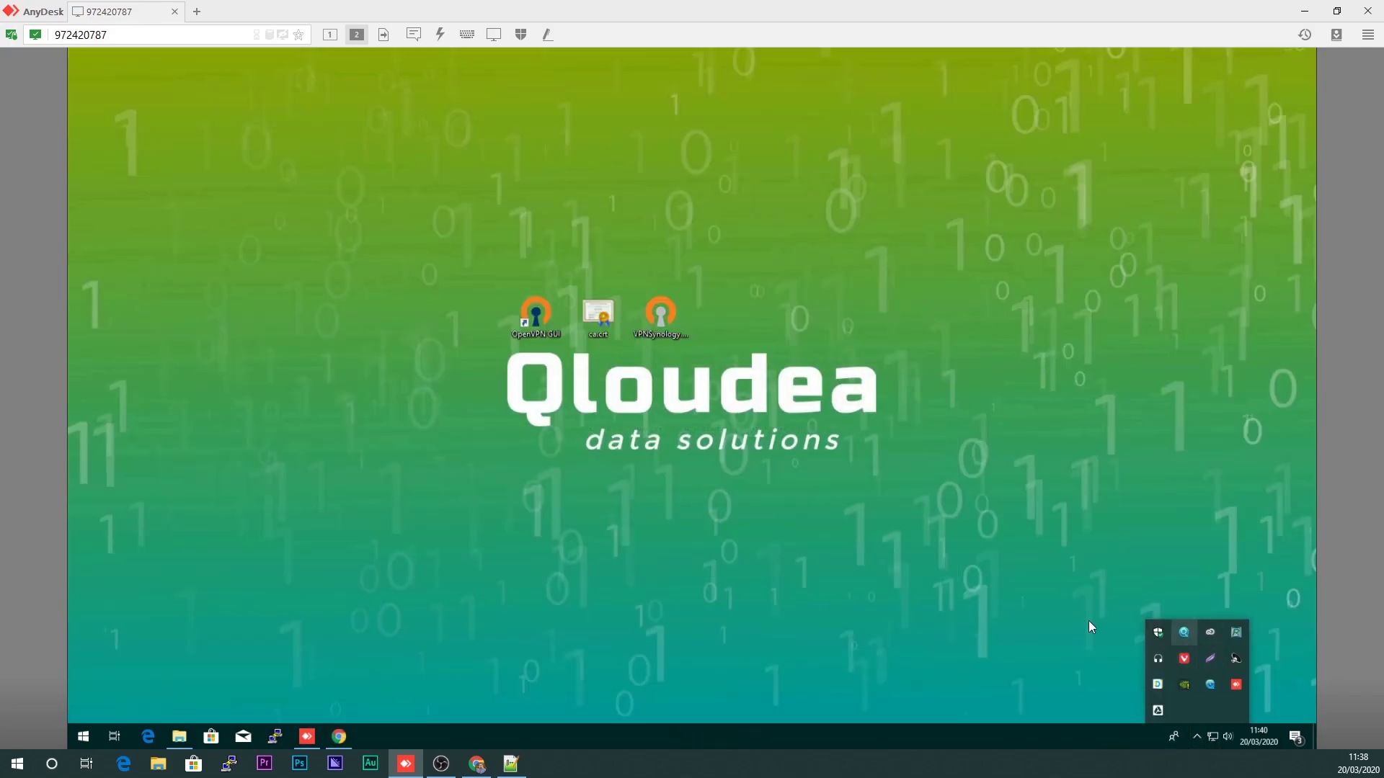
click(967, 600)
key(super)
key(Escape)
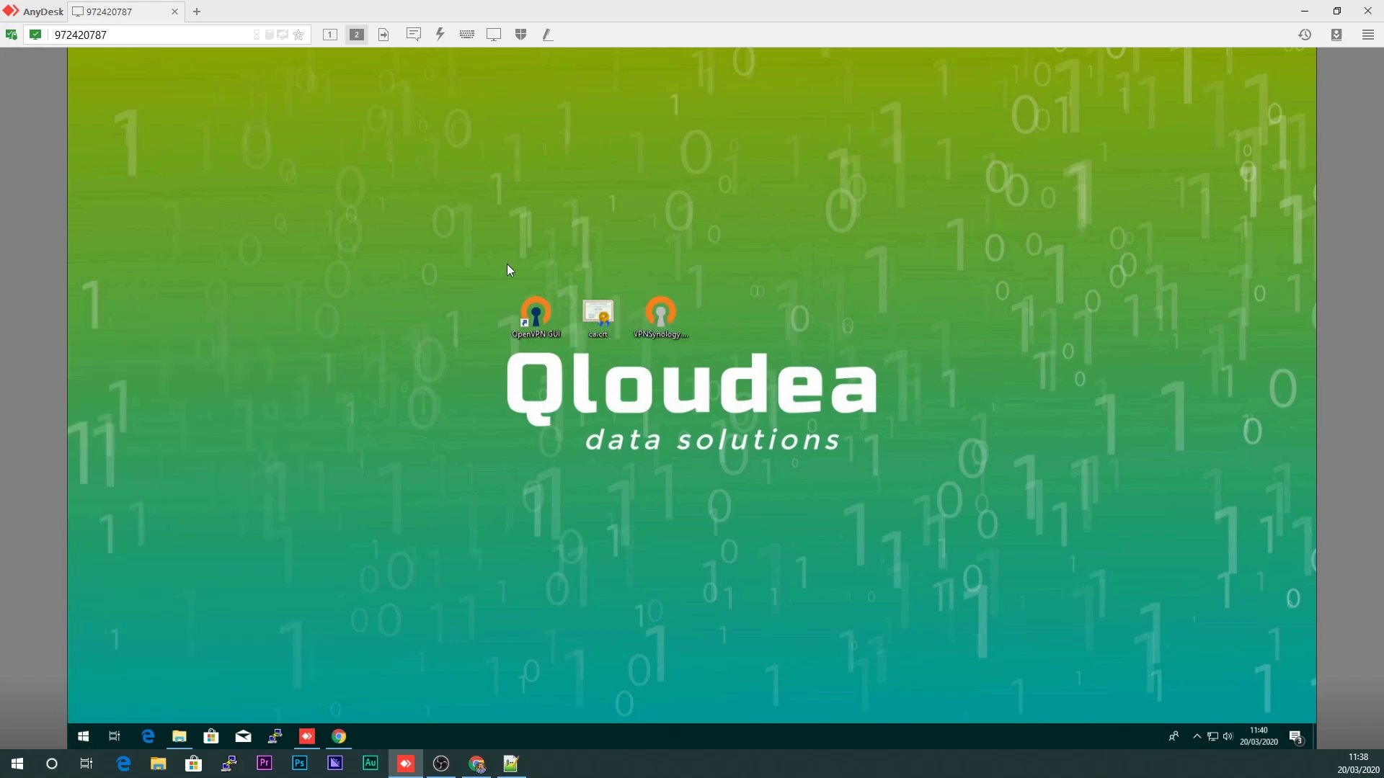
Select ca.crt and VPNSynology.ovpn on the remote desktop and open the Archivos de programa\OpenVPN\config folder on drive C: in File Explorer.
mouse_move(709, 368)
mouse_down()
mouse_move(574, 249)
mouse_move(577, 229)
mouse_move(688, 361)
mouse_up()
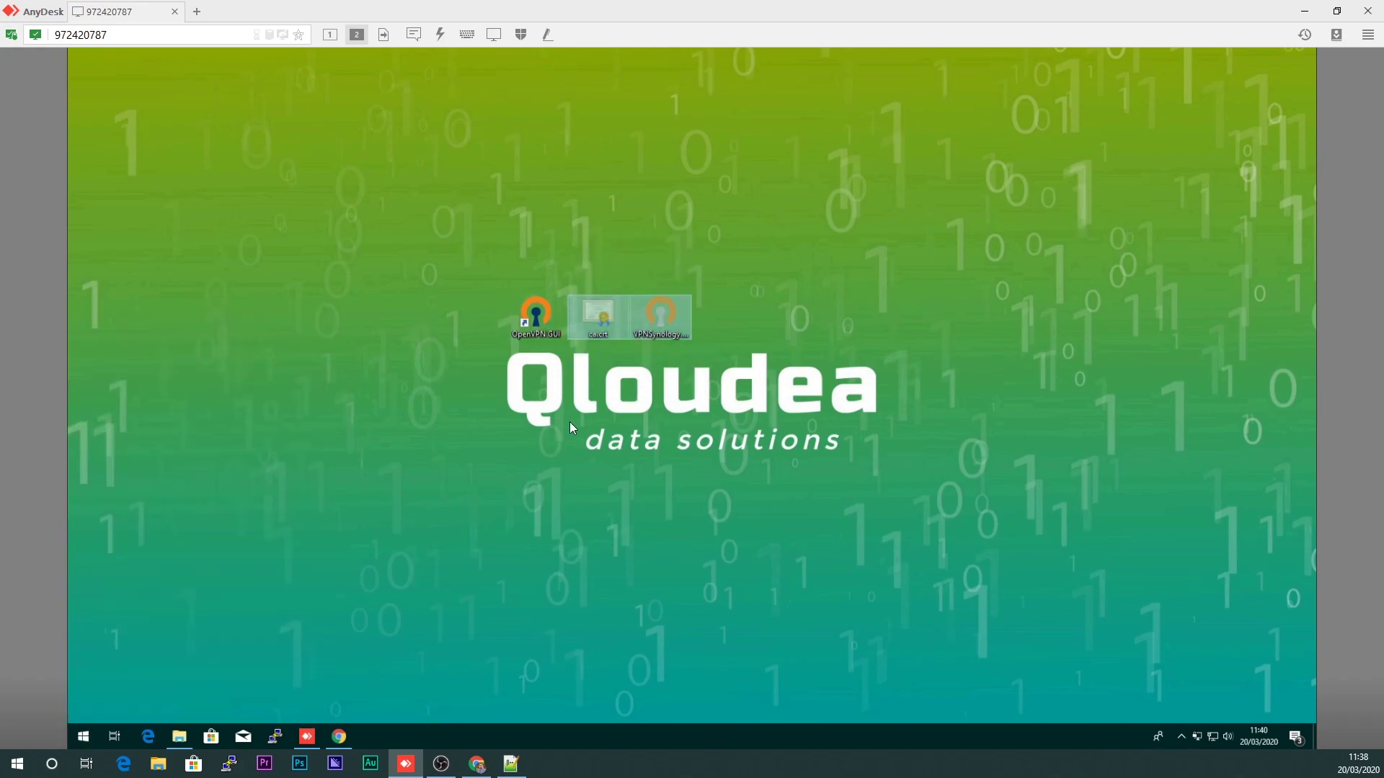
click(181, 736)
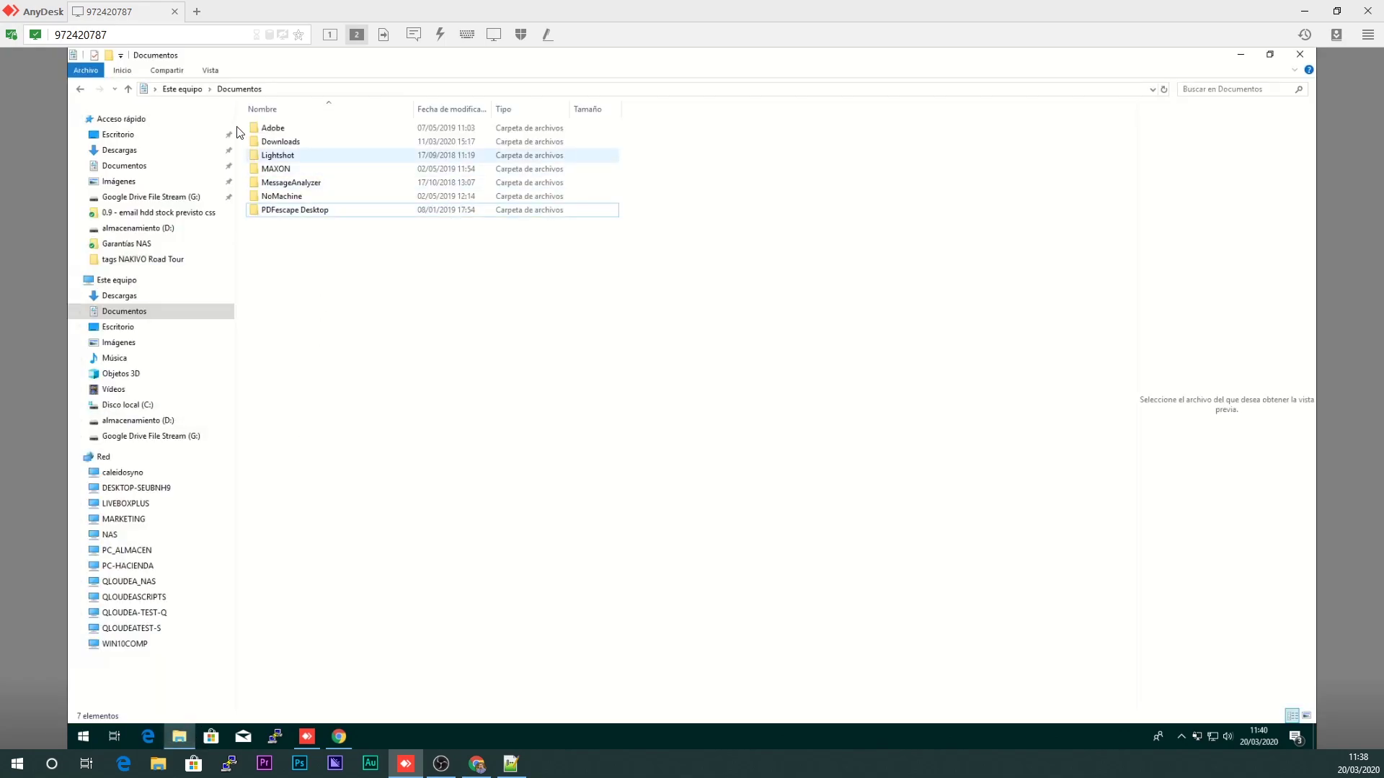
click(118, 405)
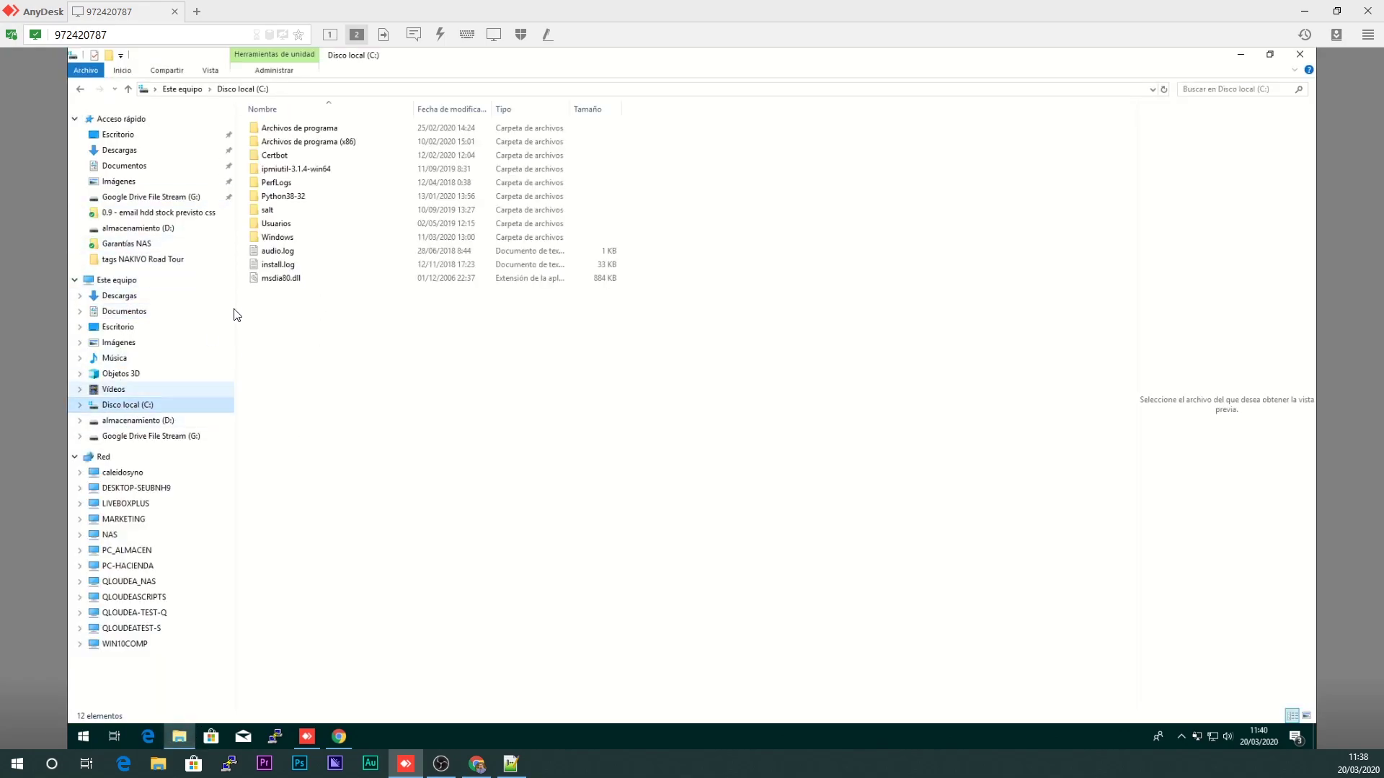
double_click(300, 129)
click(331, 291)
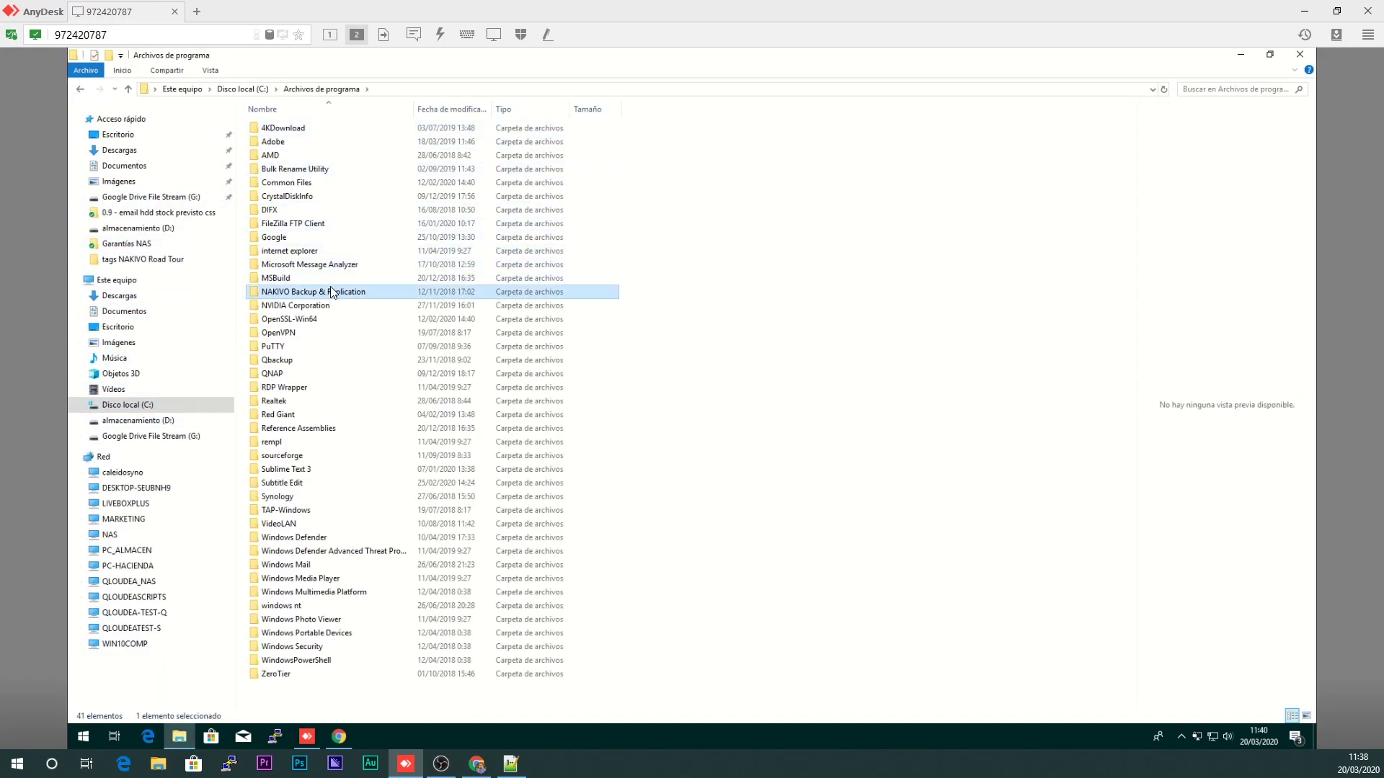
key(o)
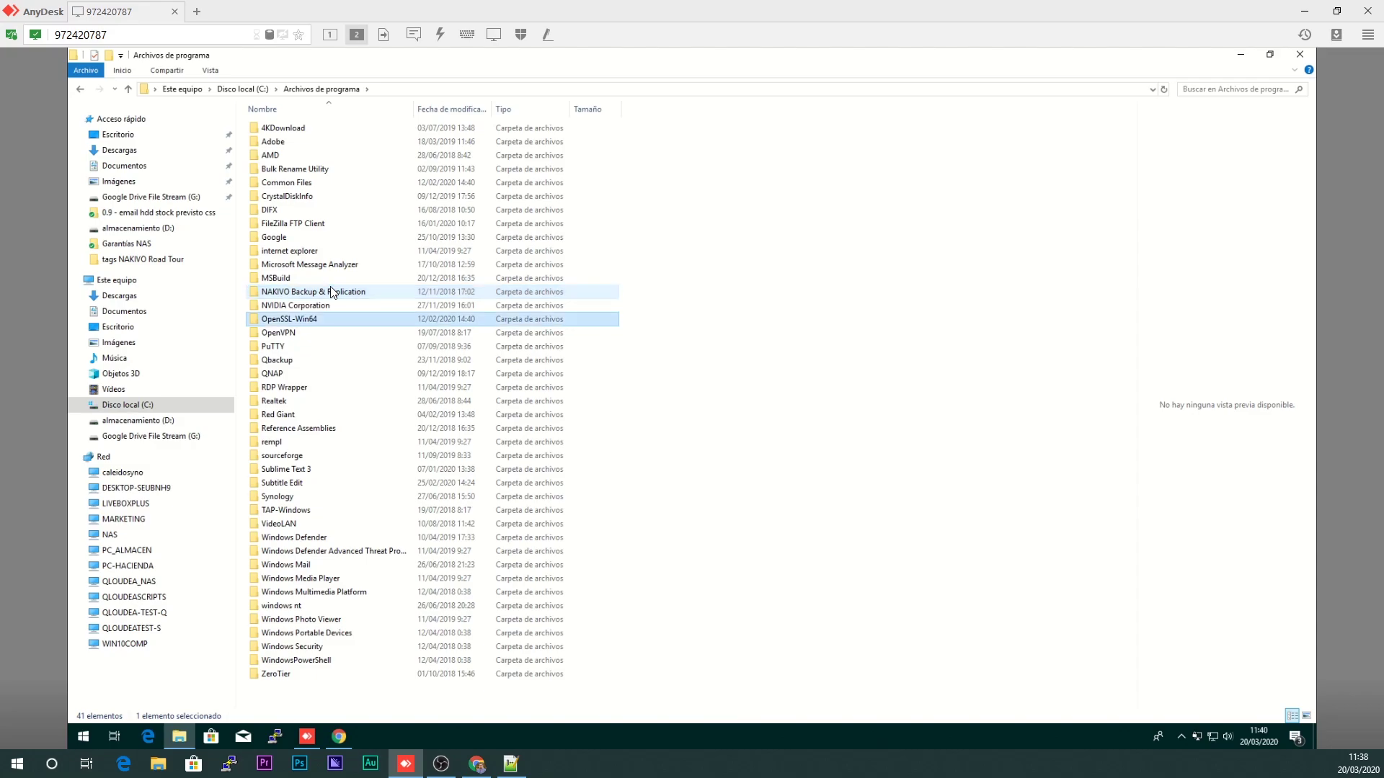
key(Down)
key(Return)
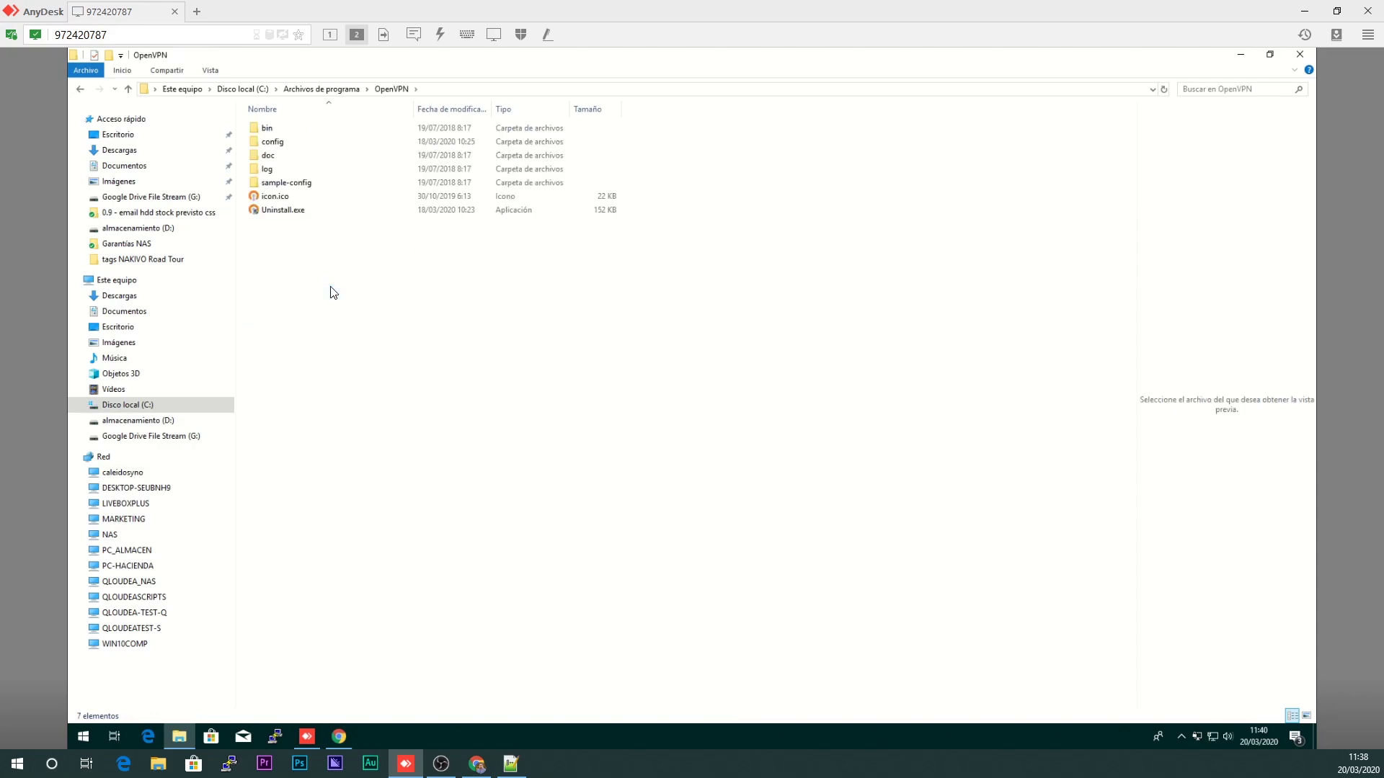
double_click(267, 142)
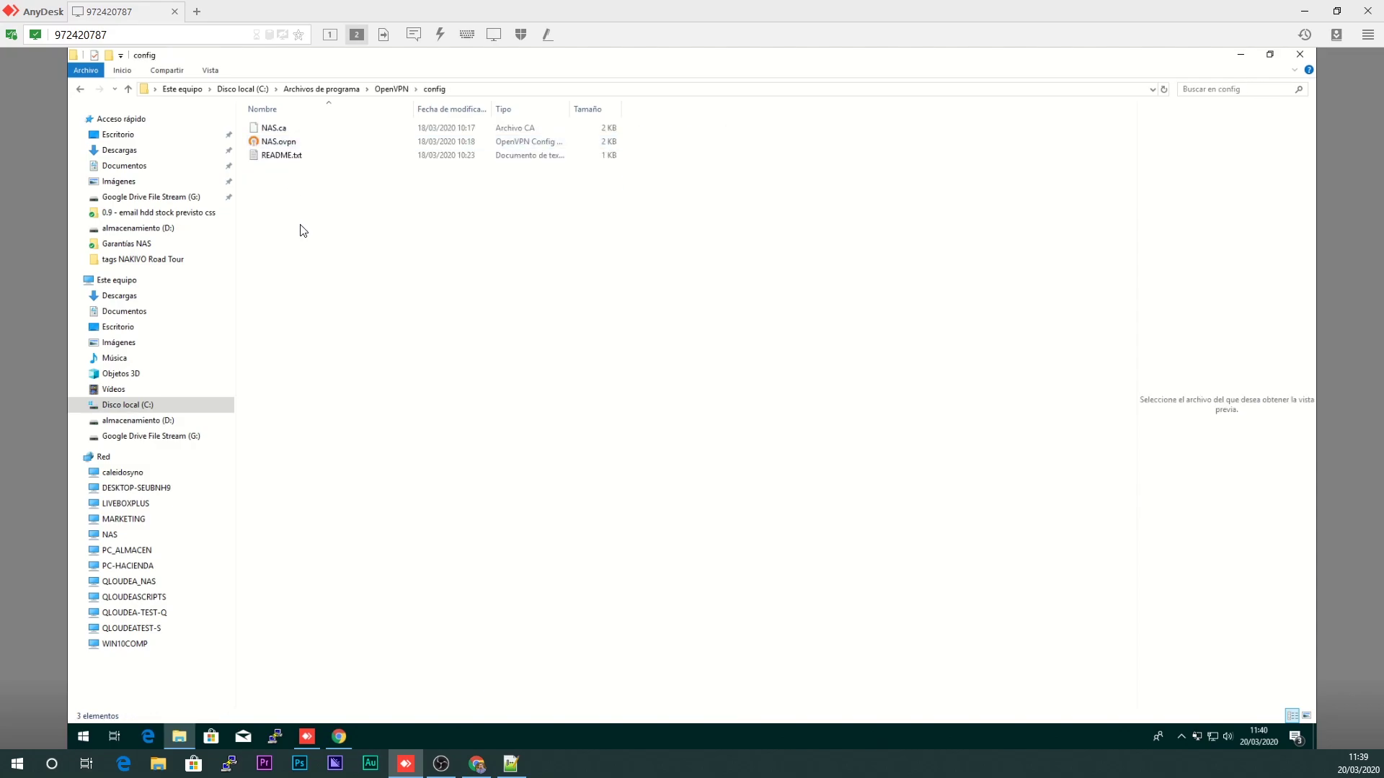